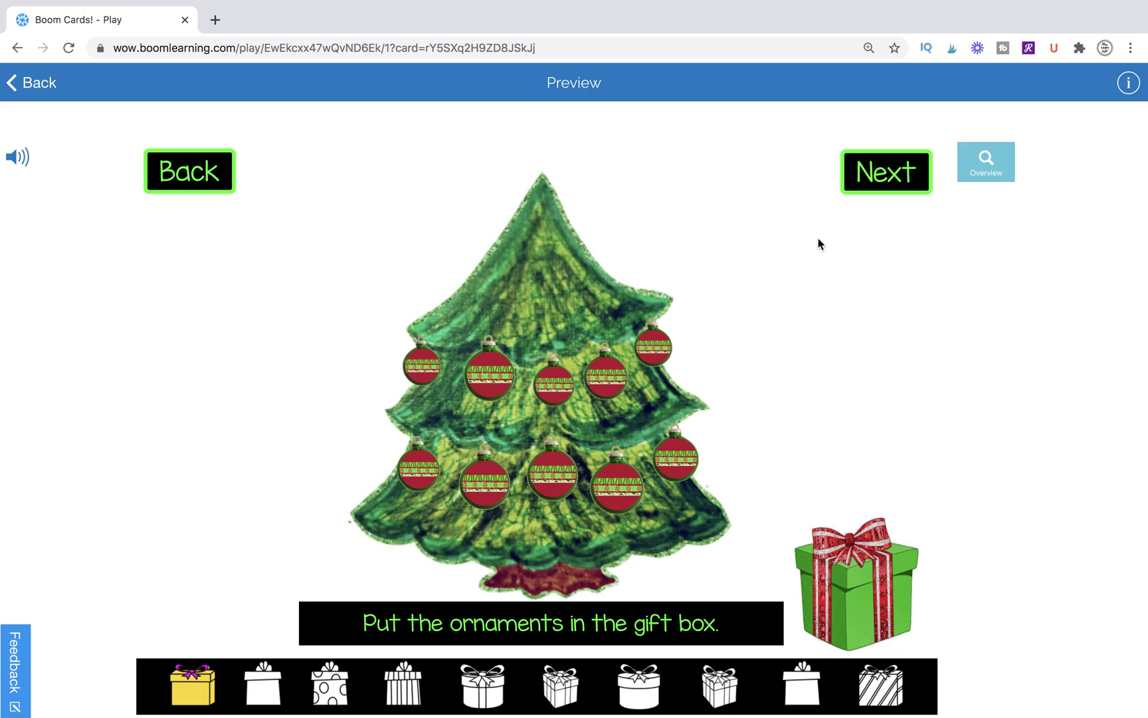
Step: Drop one ornament into the gift box on card 1 and two on card 2, then quit the preview
{"action": "left_click_drag", "start_coordinate": [667, 347], "coordinate": [881, 552]}
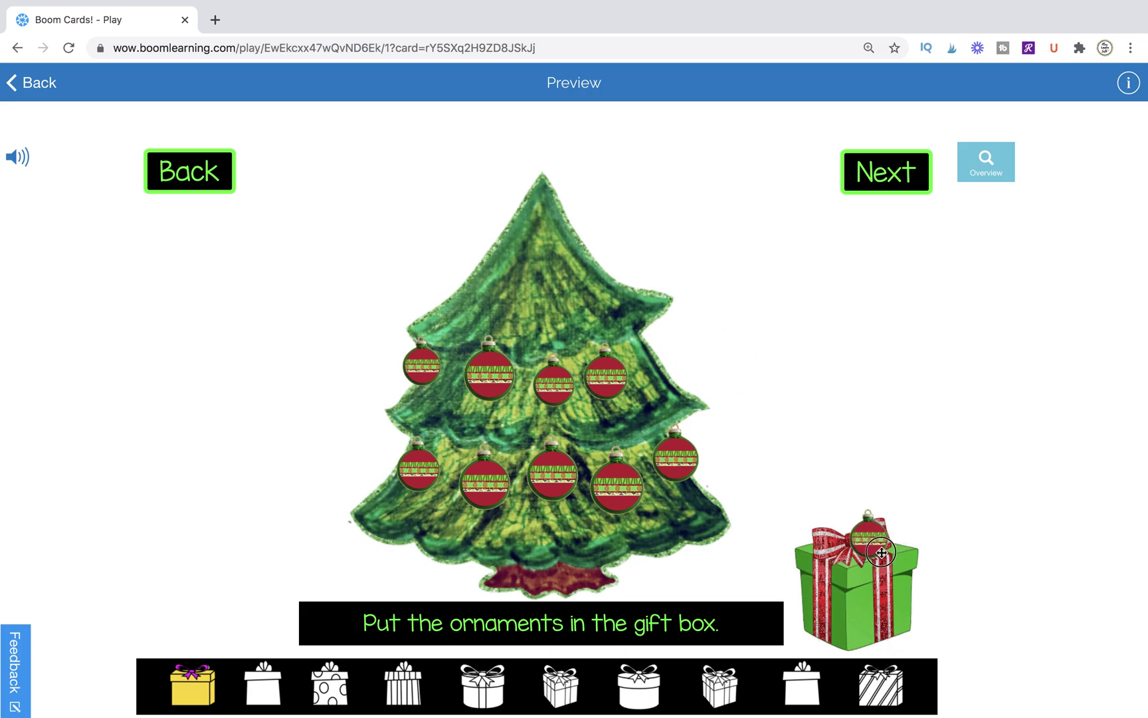
{"action": "left_click", "coordinate": [895, 189]}
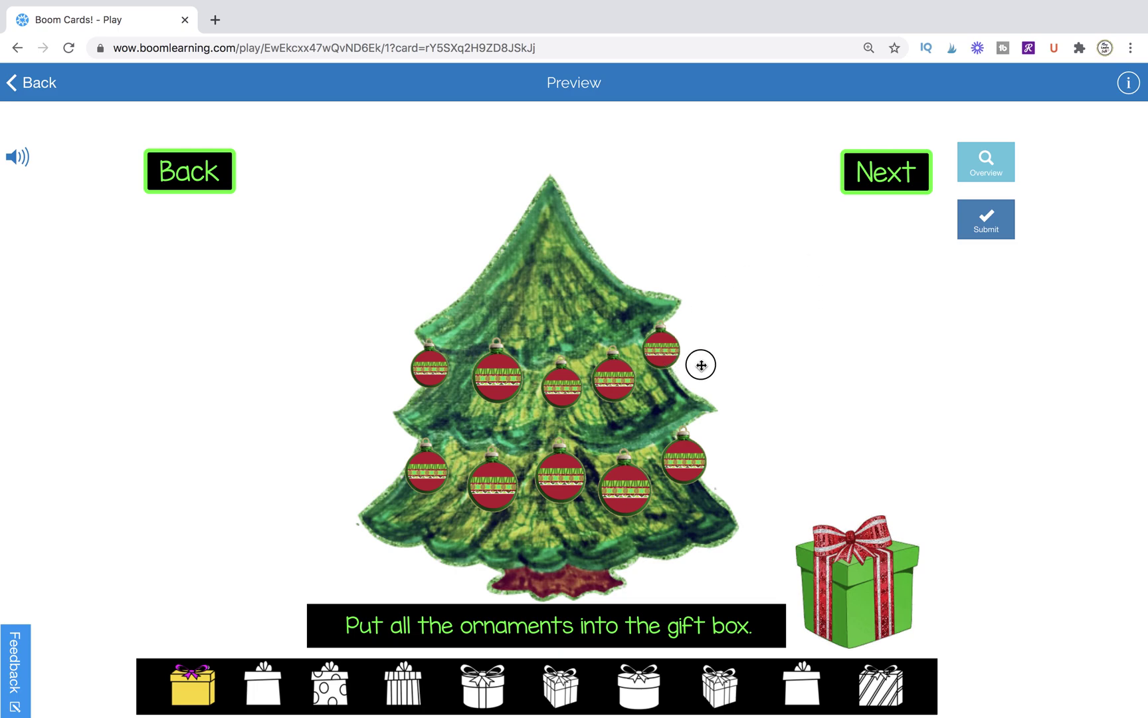
{"action": "left_click_drag", "start_coordinate": [661, 349], "coordinate": [857, 565]}
{"action": "left_click_drag", "start_coordinate": [628, 377], "coordinate": [857, 564]}
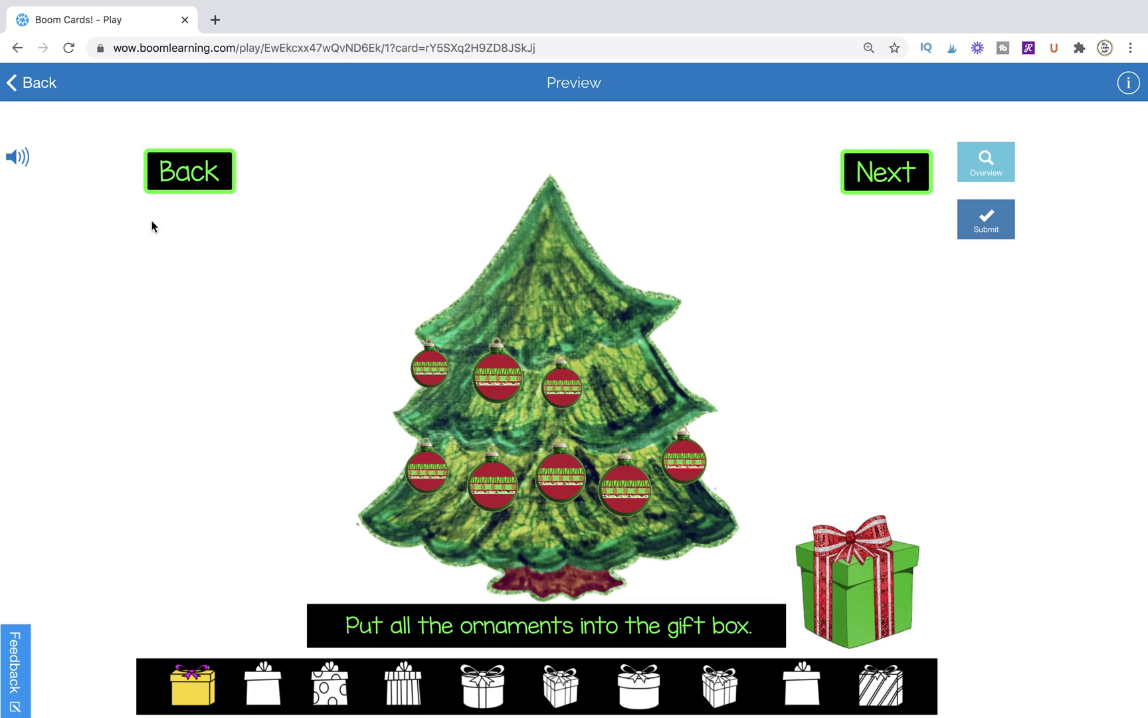
{"action": "left_click", "coordinate": [47, 89]}
{"action": "key", "text": "Return"}
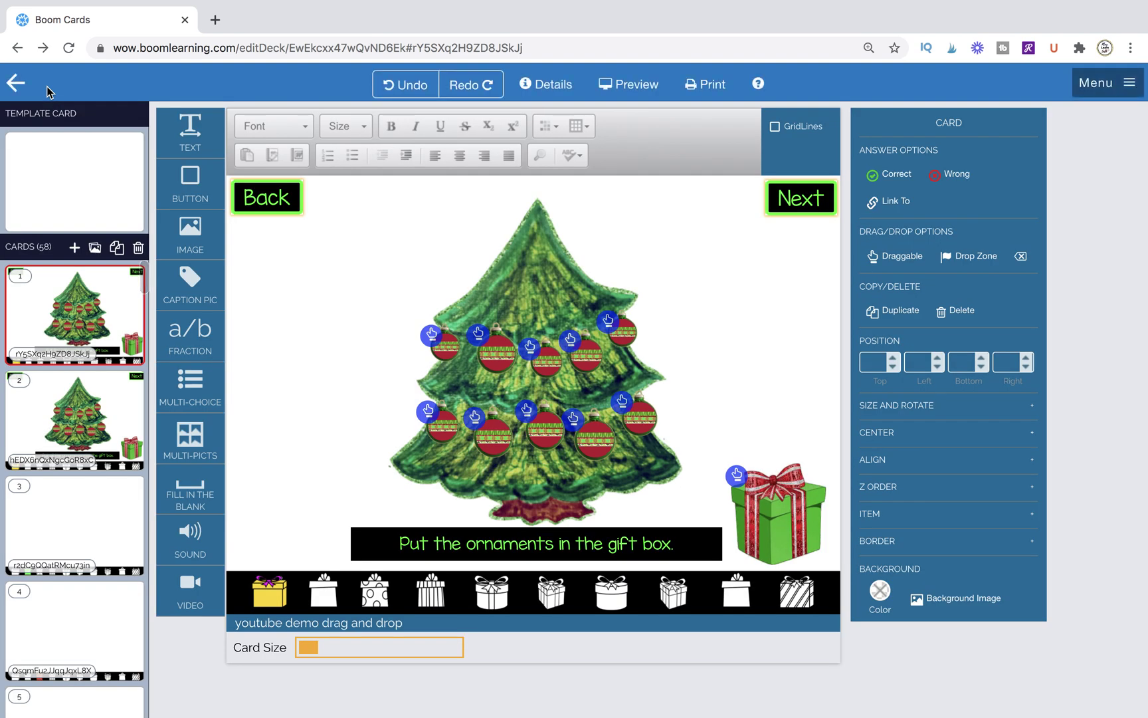
Step: Review and close the deck Details dialog, then select card 1's Next text box
{"action": "left_click", "coordinate": [543, 85]}
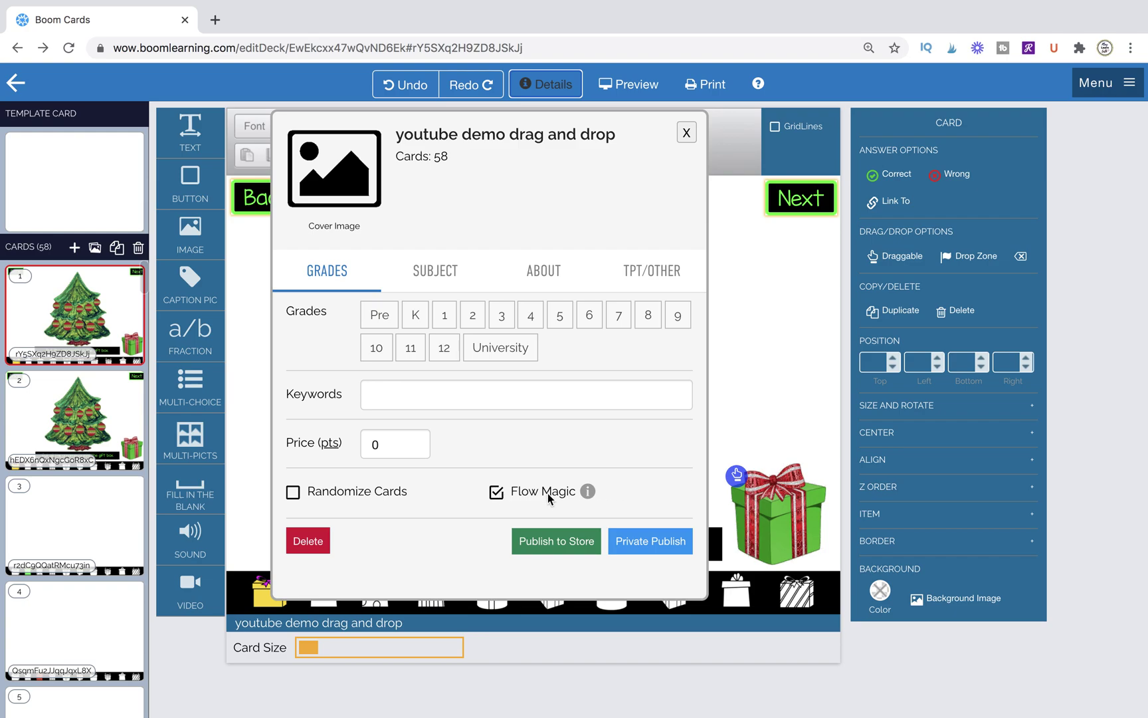
{"action": "left_click", "coordinate": [687, 133]}
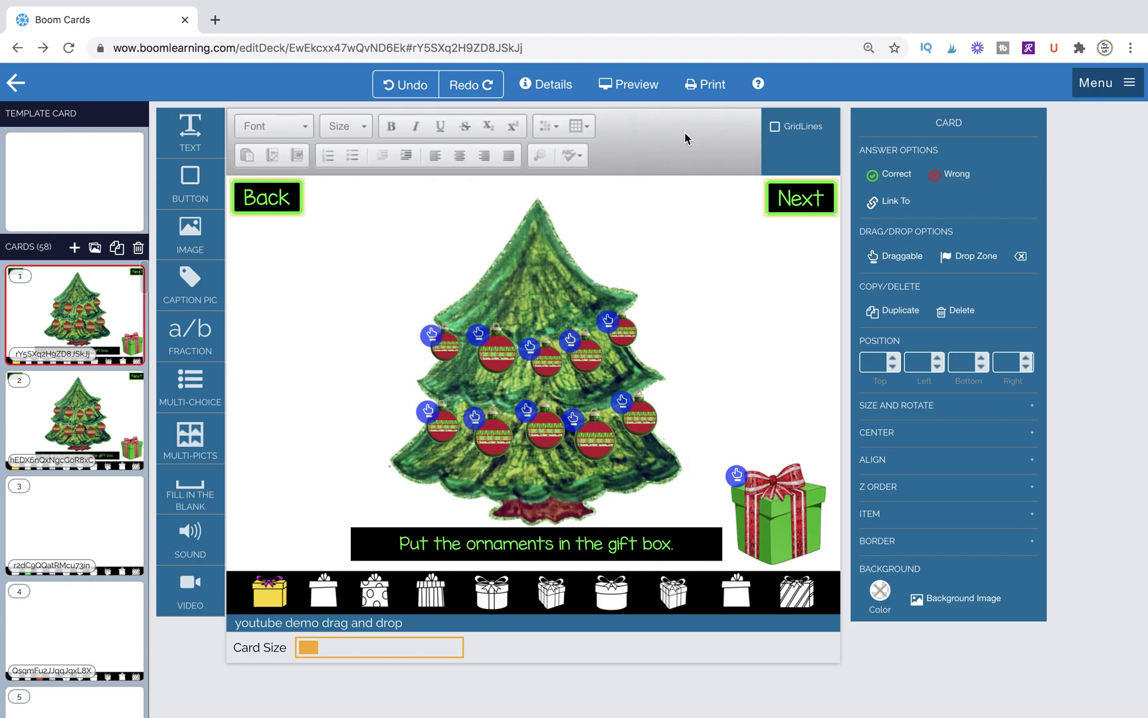
{"action": "left_click", "coordinate": [803, 193]}
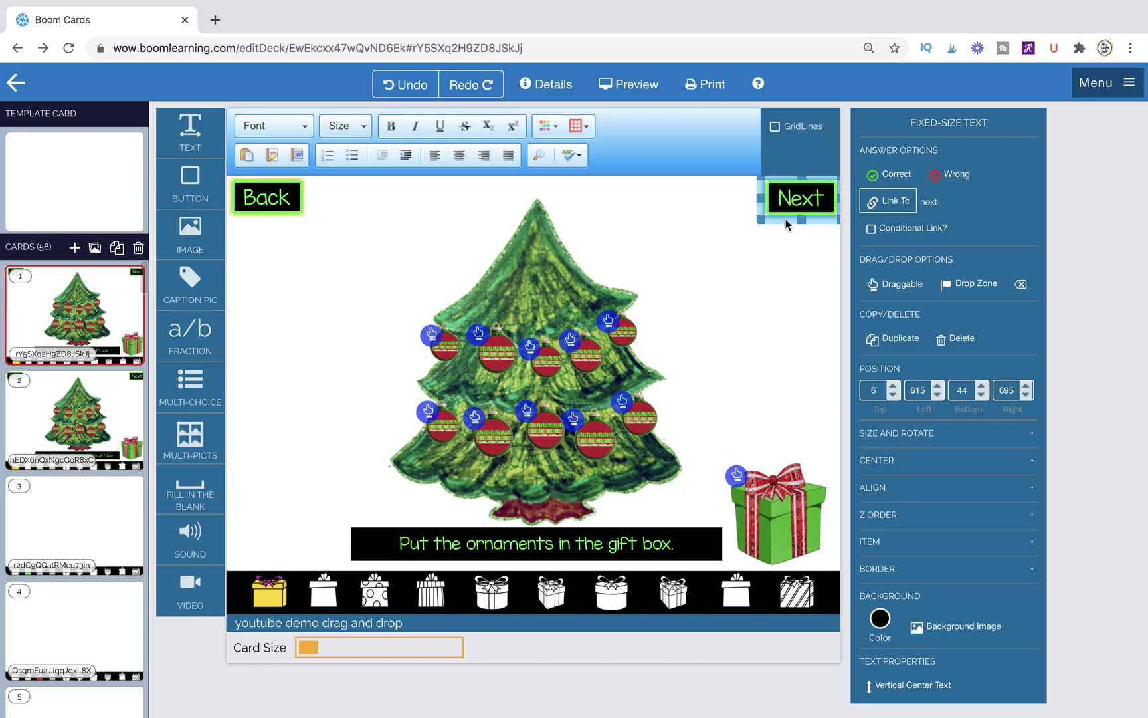
Step: Link card 1's Next button to Next Card and nudge the tree image slightly left and down
{"action": "left_click", "coordinate": [782, 274]}
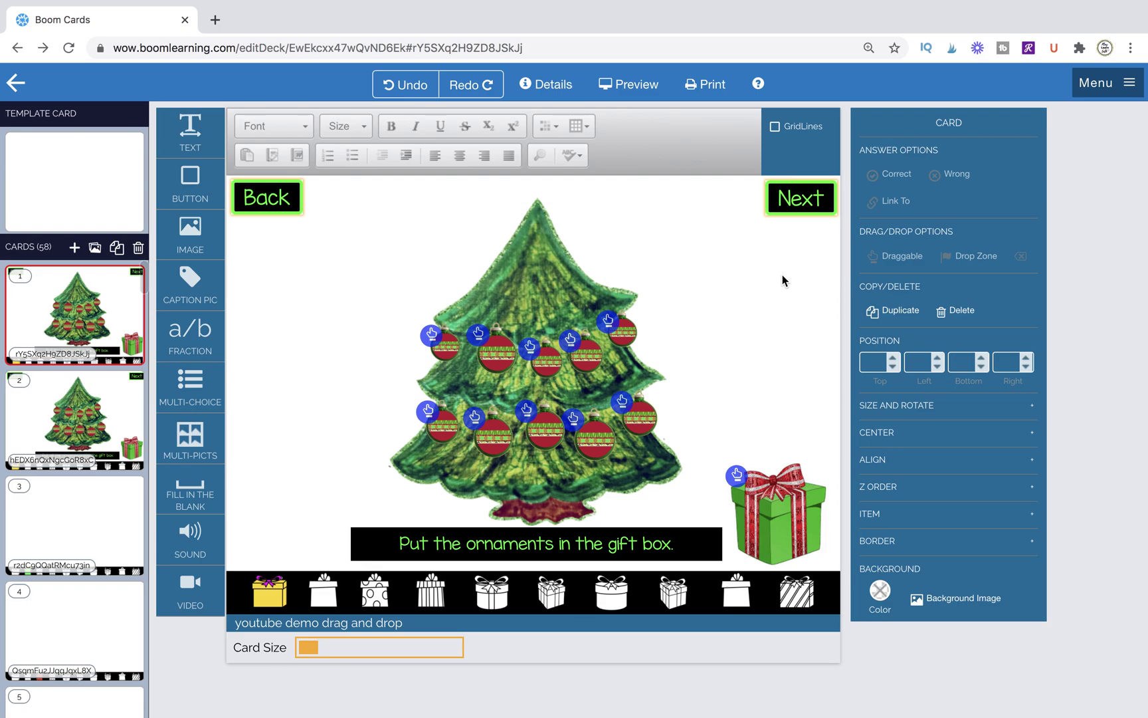
{"action": "left_click", "coordinate": [792, 200]}
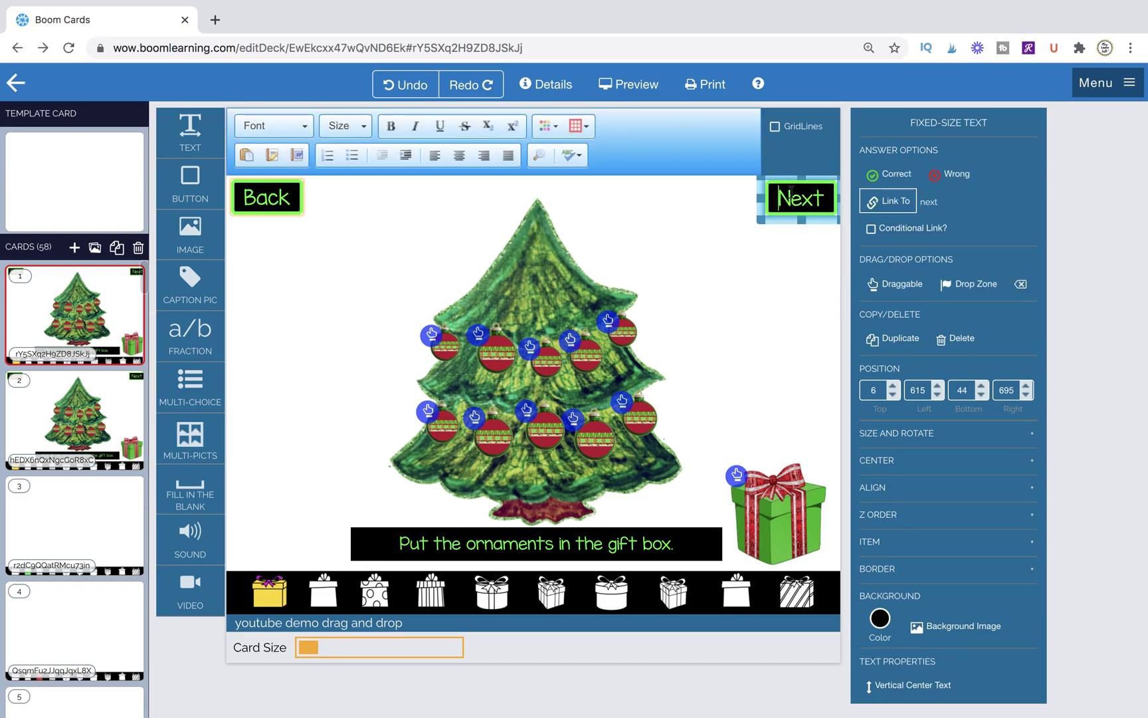
{"action": "left_click", "coordinate": [873, 208]}
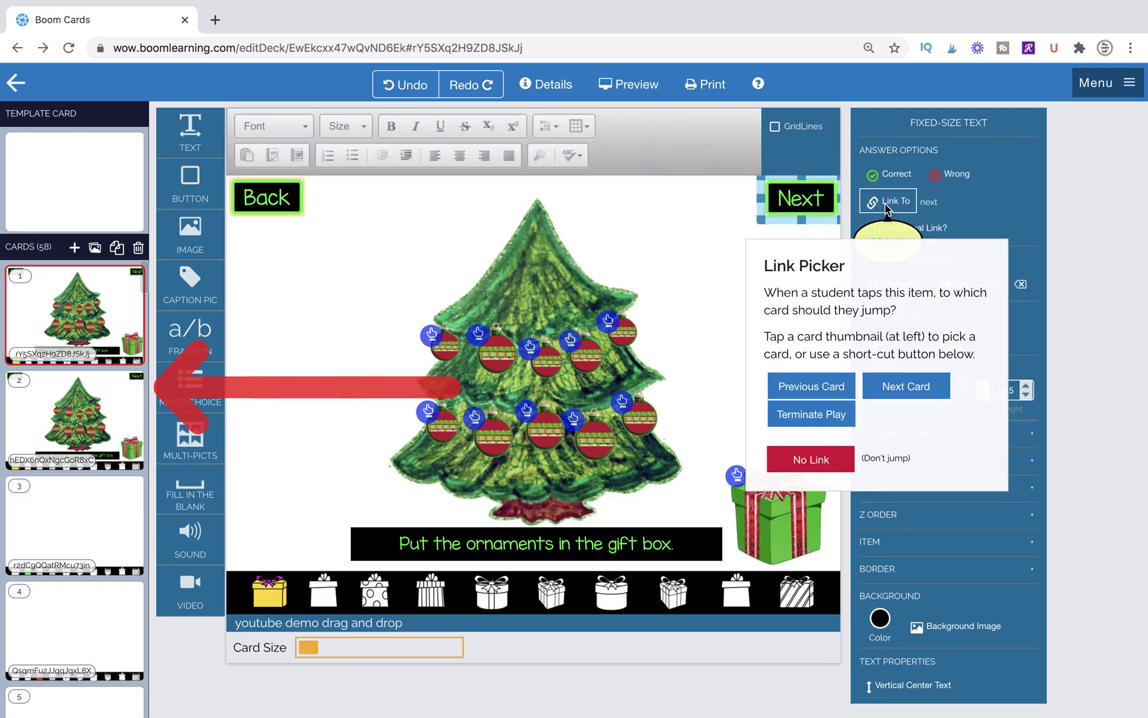
{"action": "left_click", "coordinate": [885, 396]}
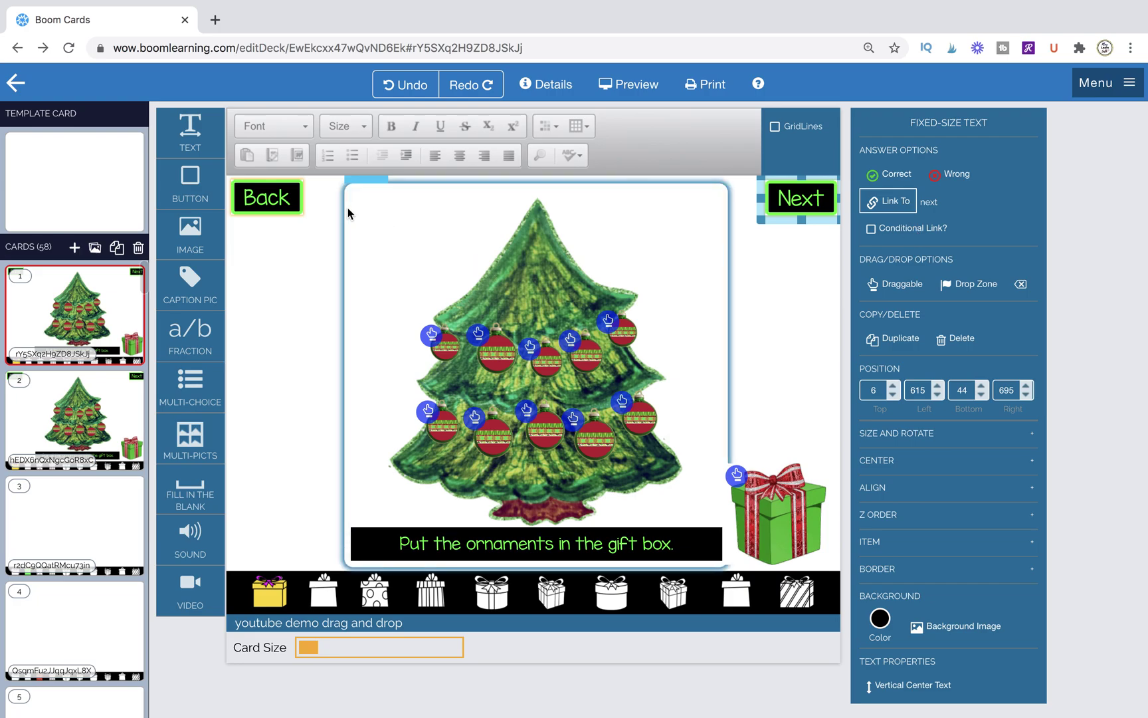
{"action": "mouse_move", "coordinate": [352, 181]}
{"action": "left_mouse_down"}
{"action": "mouse_move", "coordinate": [410, 180]}
{"action": "mouse_move", "coordinate": [328, 184]}
{"action": "mouse_move", "coordinate": [412, 185]}
{"action": "mouse_move", "coordinate": [317, 179]}
{"action": "mouse_move", "coordinate": [417, 182]}
{"action": "mouse_move", "coordinate": [323, 174]}
{"action": "mouse_move", "coordinate": [356, 176]}
{"action": "mouse_move", "coordinate": [348, 185]}
{"action": "left_mouse_up"}
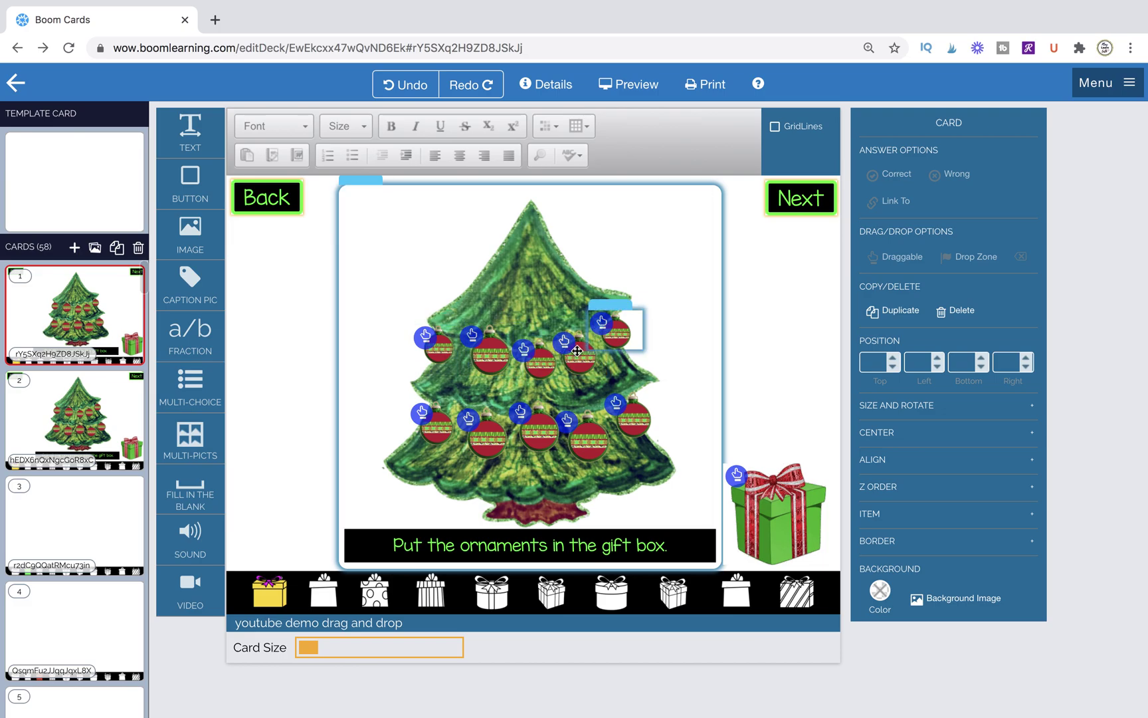
Step: Bring card 1's gift box image to the front with Z Order, then switch to card 2
{"action": "left_click", "coordinate": [794, 535]}
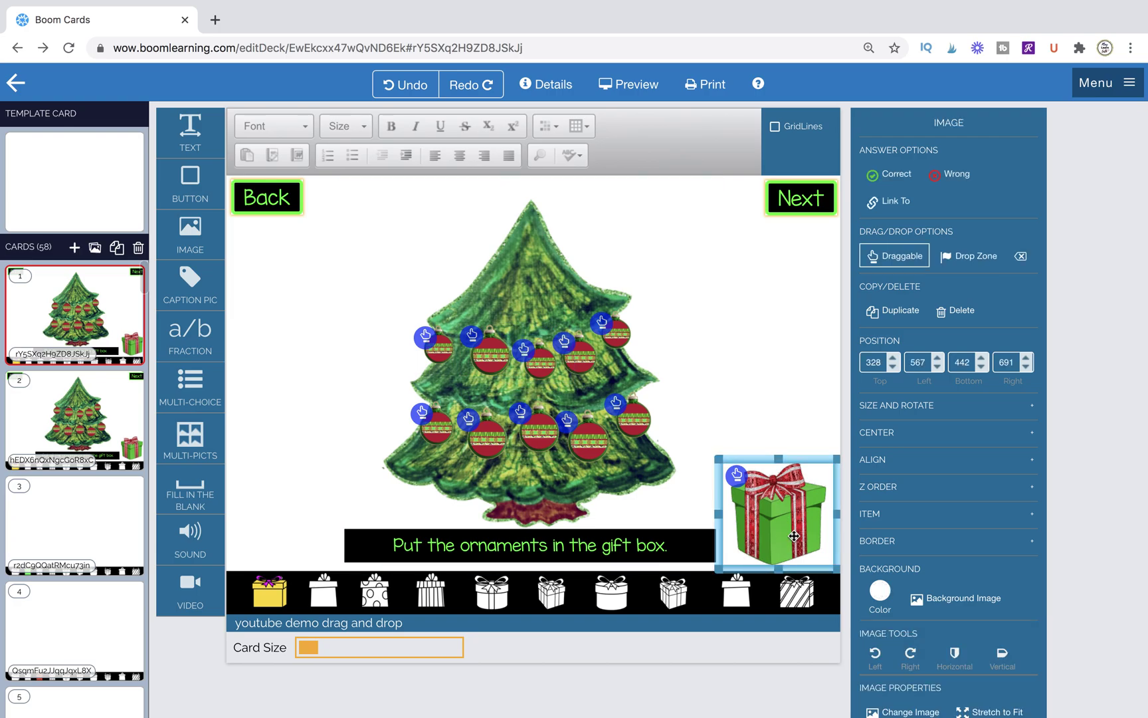
{"action": "left_click", "coordinate": [877, 486]}
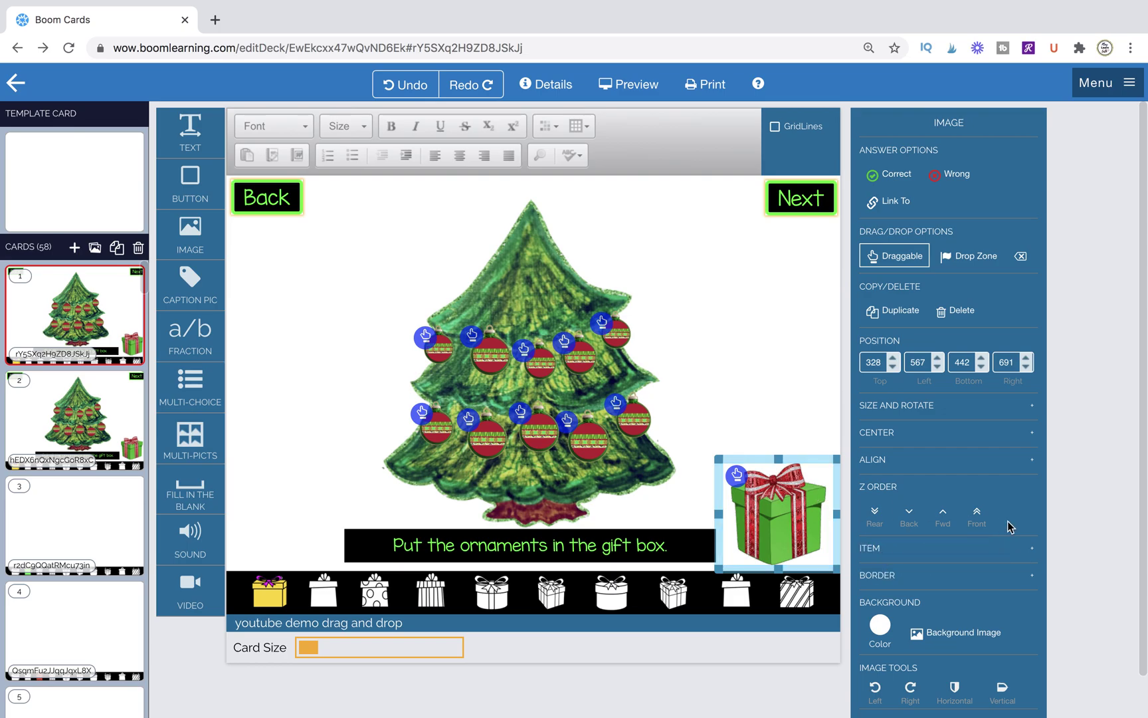
{"action": "left_click", "coordinate": [977, 515]}
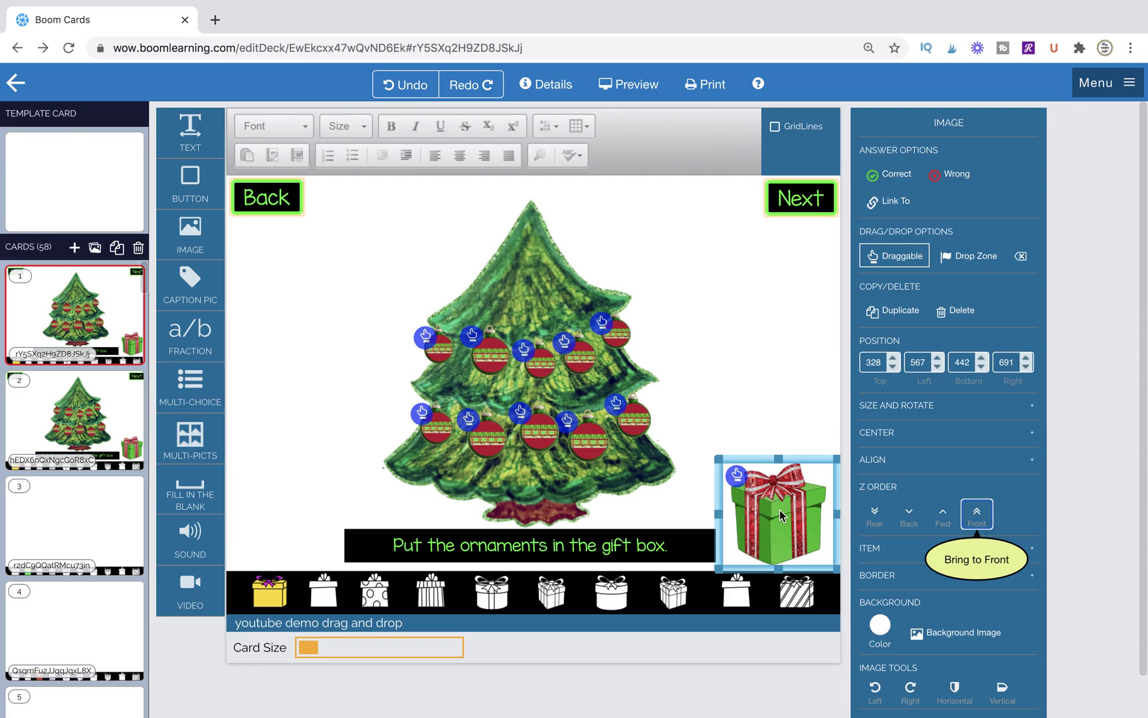
{"action": "left_click", "coordinate": [82, 403]}
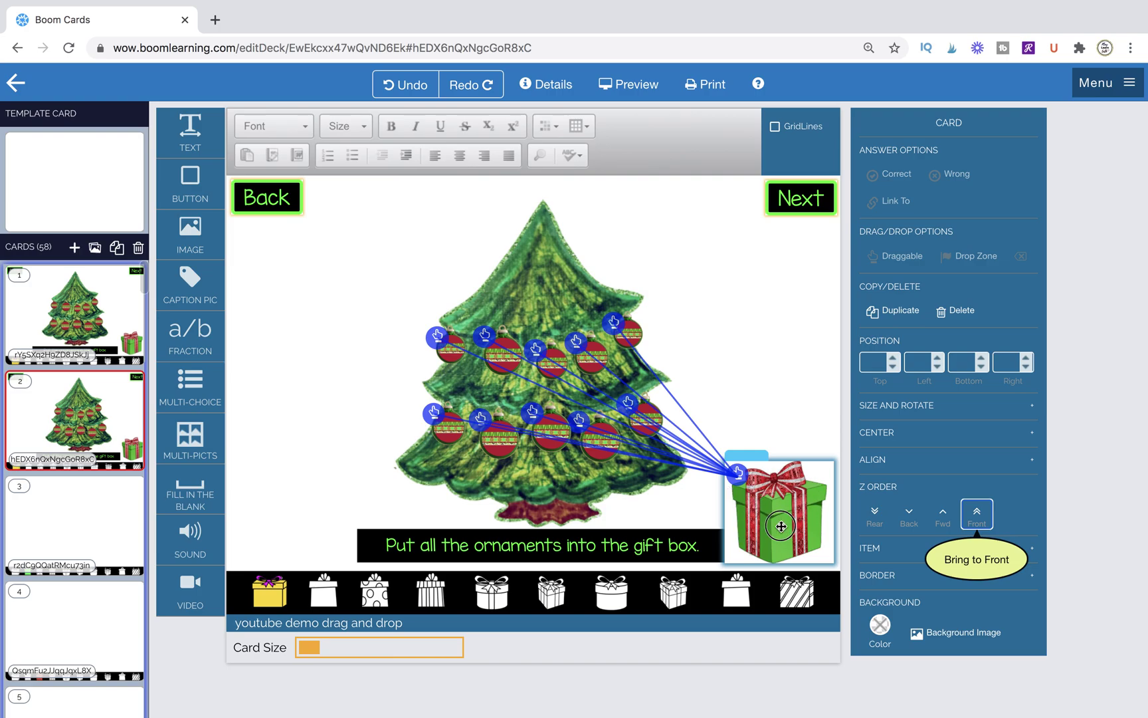
Step: Move card 2's gift box aside to inspect the drop zone, then place it back at lower right
{"action": "left_click_drag", "start_coordinate": [779, 530], "coordinate": [316, 452]}
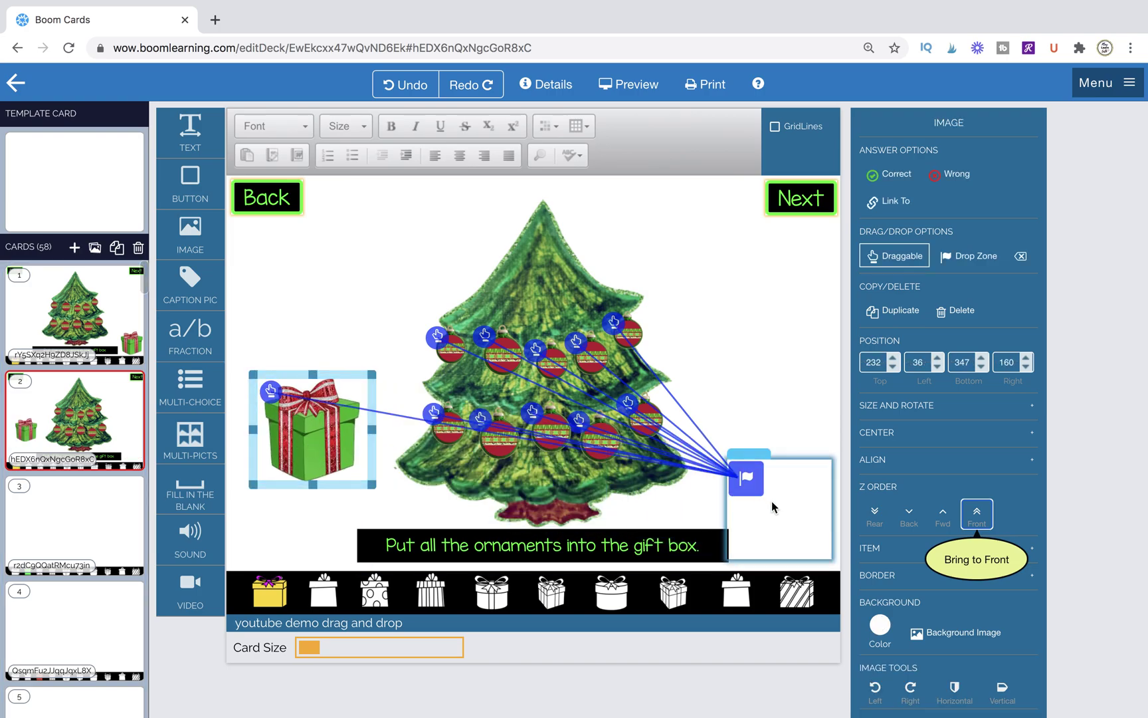
{"action": "left_click", "coordinate": [772, 503]}
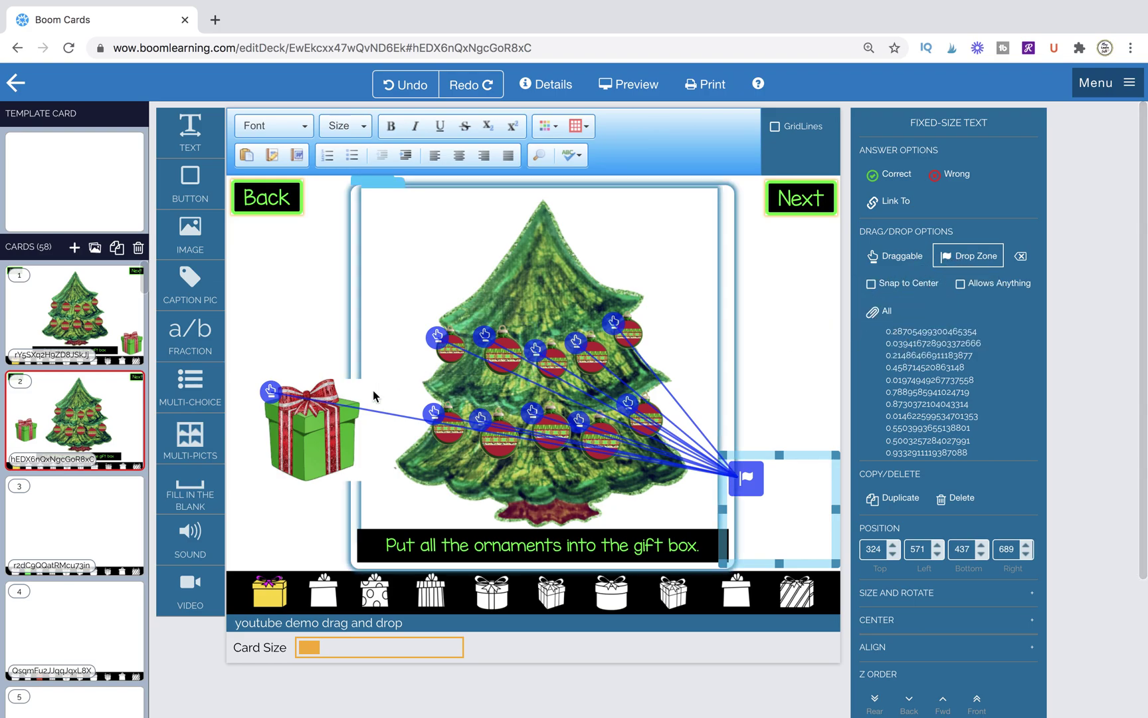
{"action": "left_click_drag", "start_coordinate": [317, 466], "coordinate": [789, 512]}
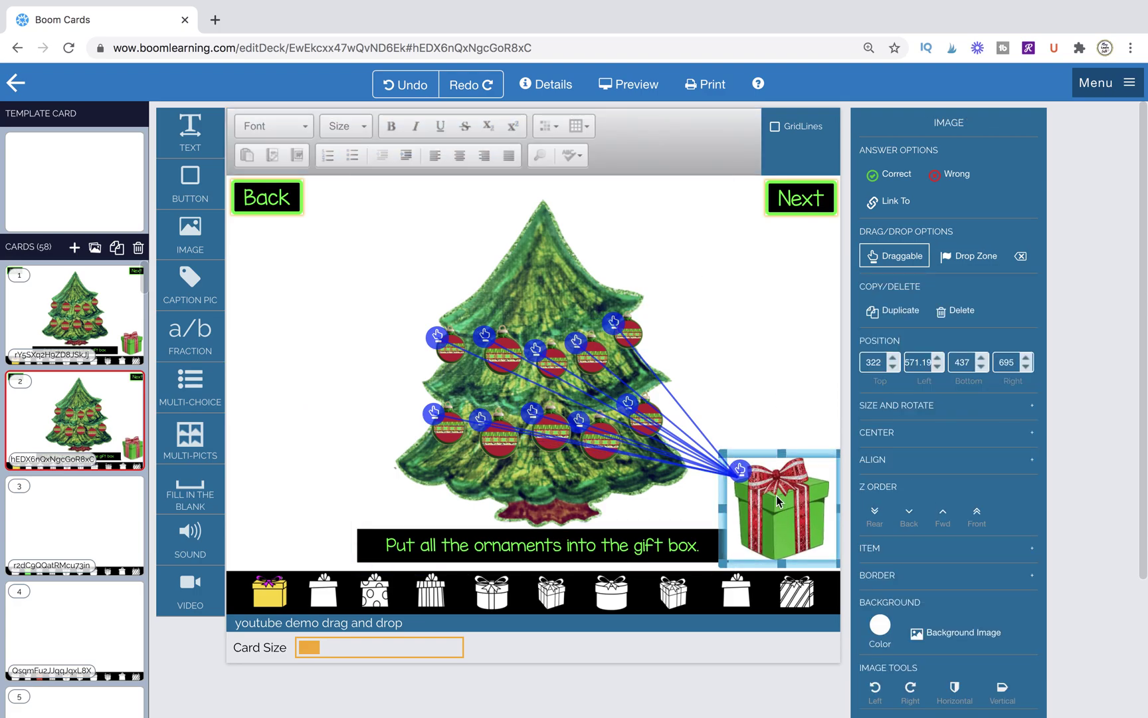
Step: Set card 2's Next button Link if Wrong to No Link, then briefly point it at card 3
{"action": "left_click", "coordinate": [787, 203]}
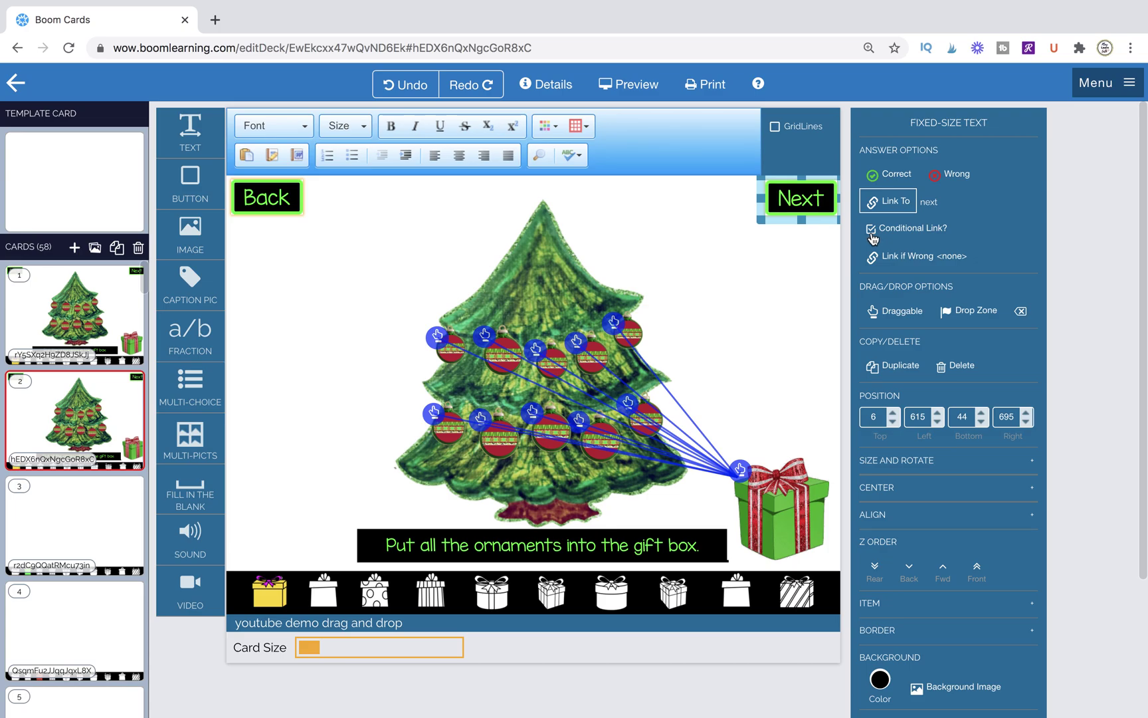
{"action": "left_click", "coordinate": [898, 257]}
{"action": "left_click", "coordinate": [808, 458]}
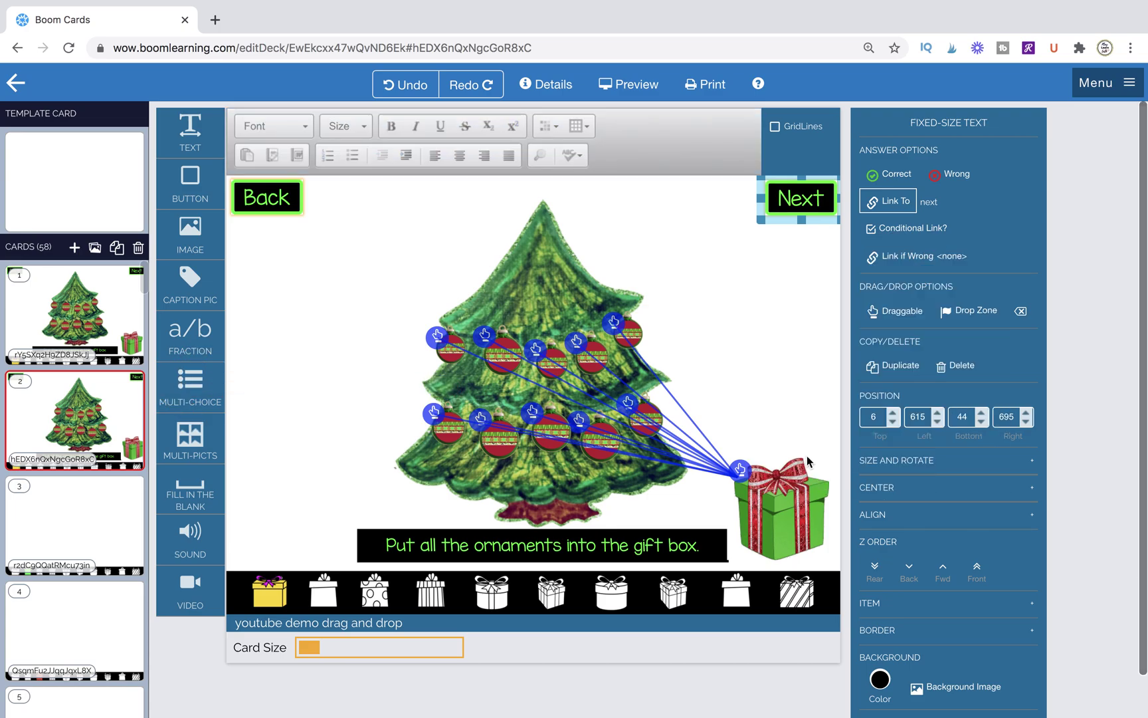
{"action": "left_click", "coordinate": [910, 259]}
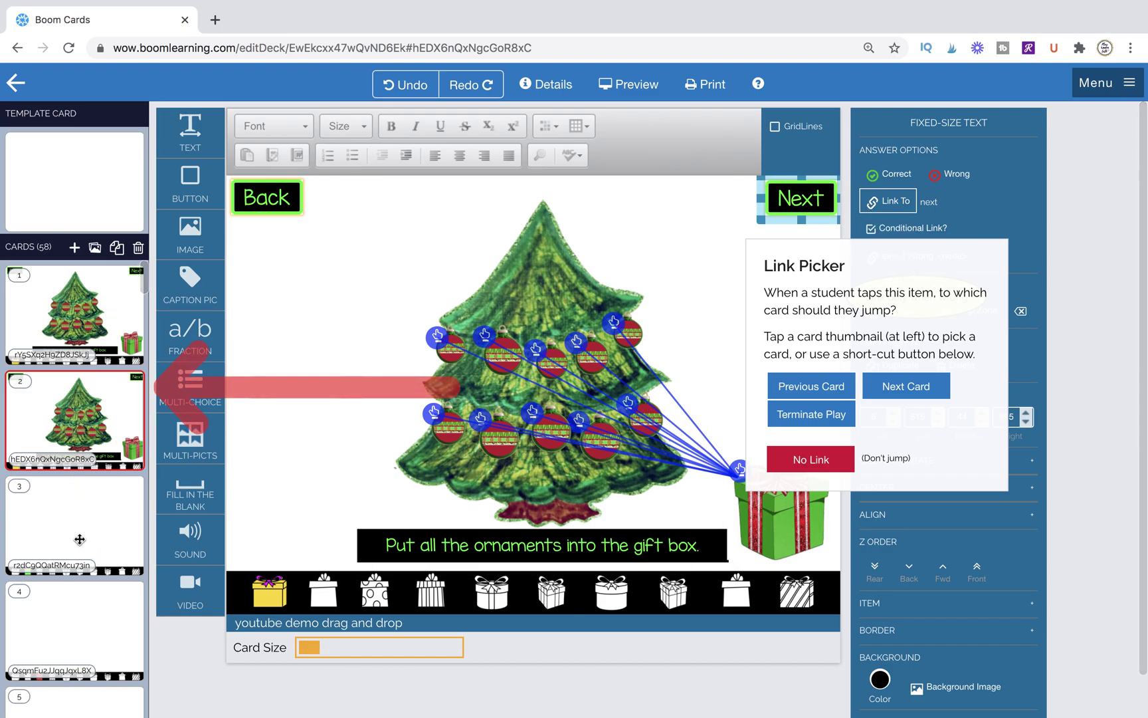
{"action": "left_click", "coordinate": [44, 511]}
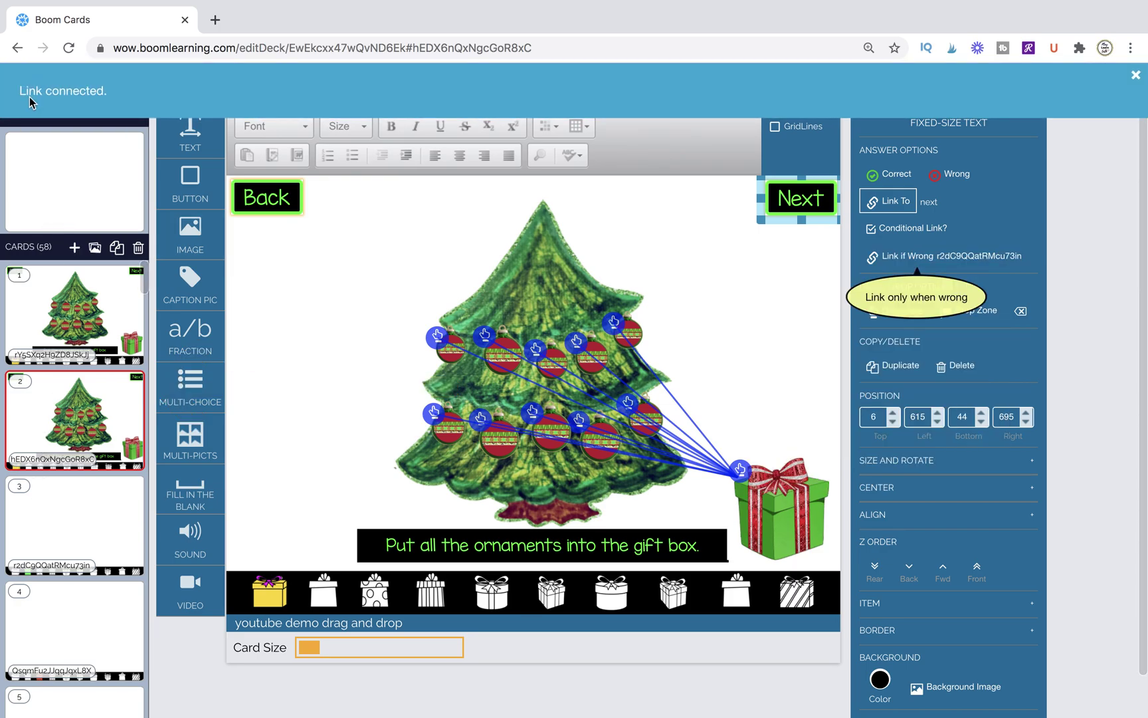
Step: Clear the Next button's wrong-answer link again and add a new blank card 3
{"action": "left_click", "coordinate": [780, 202]}
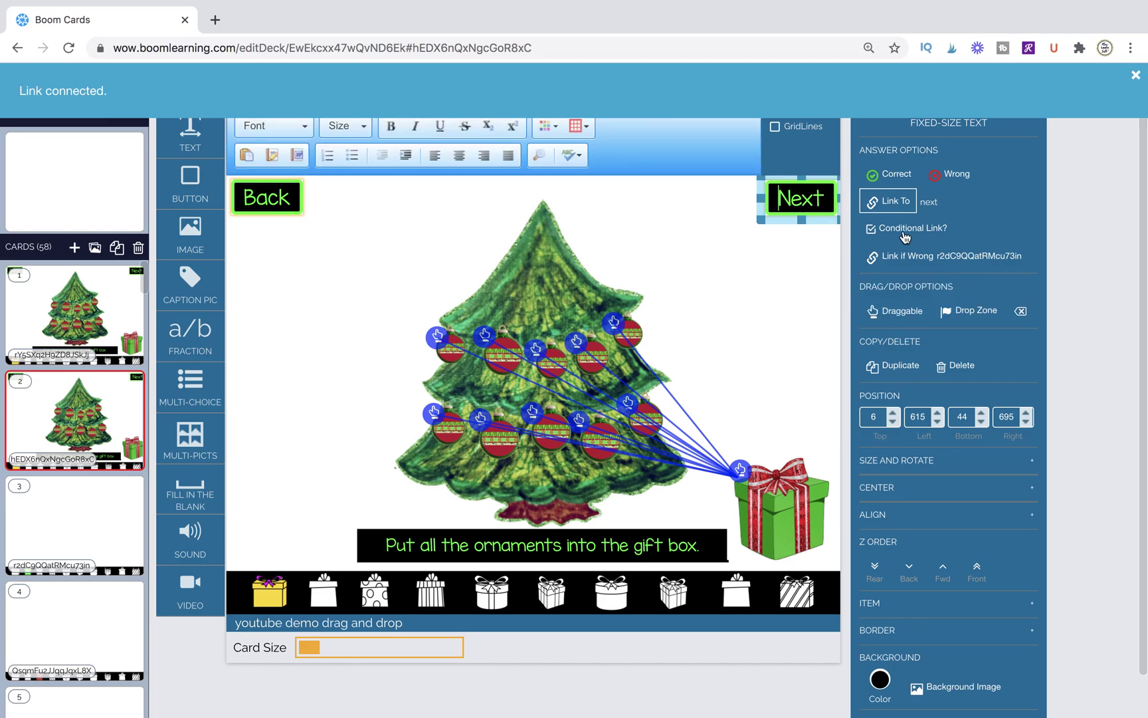
{"action": "left_click", "coordinate": [915, 256]}
{"action": "left_click", "coordinate": [836, 465]}
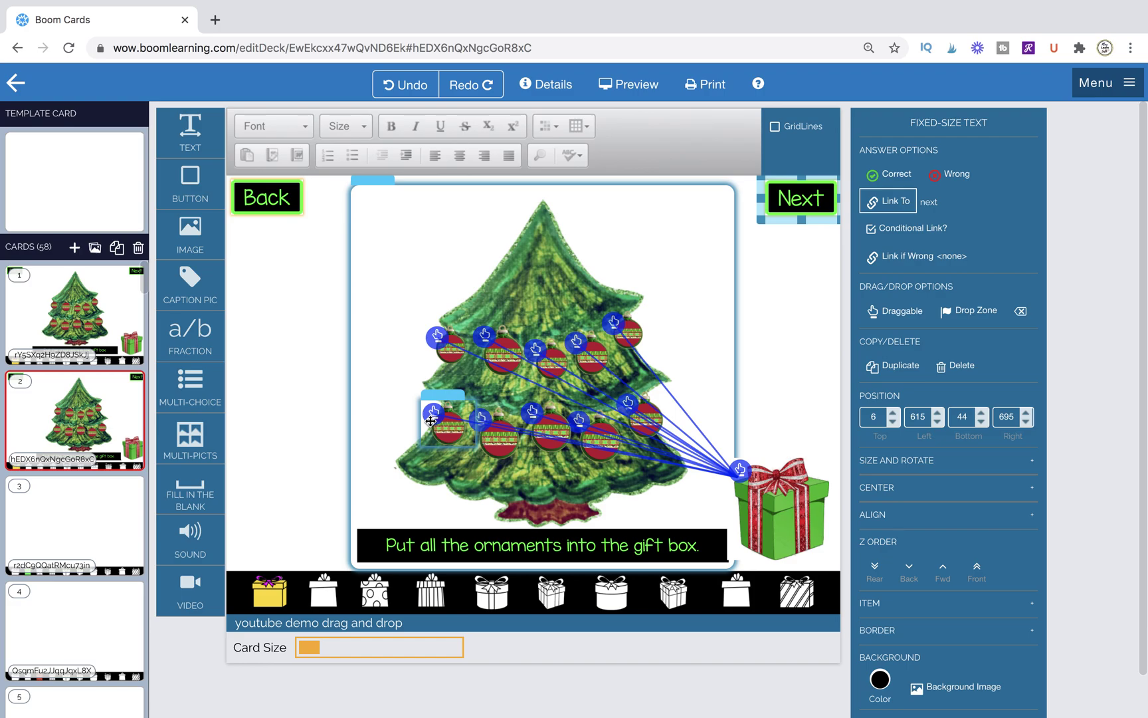
{"action": "left_click", "coordinate": [91, 398]}
{"action": "left_click", "coordinate": [75, 248]}
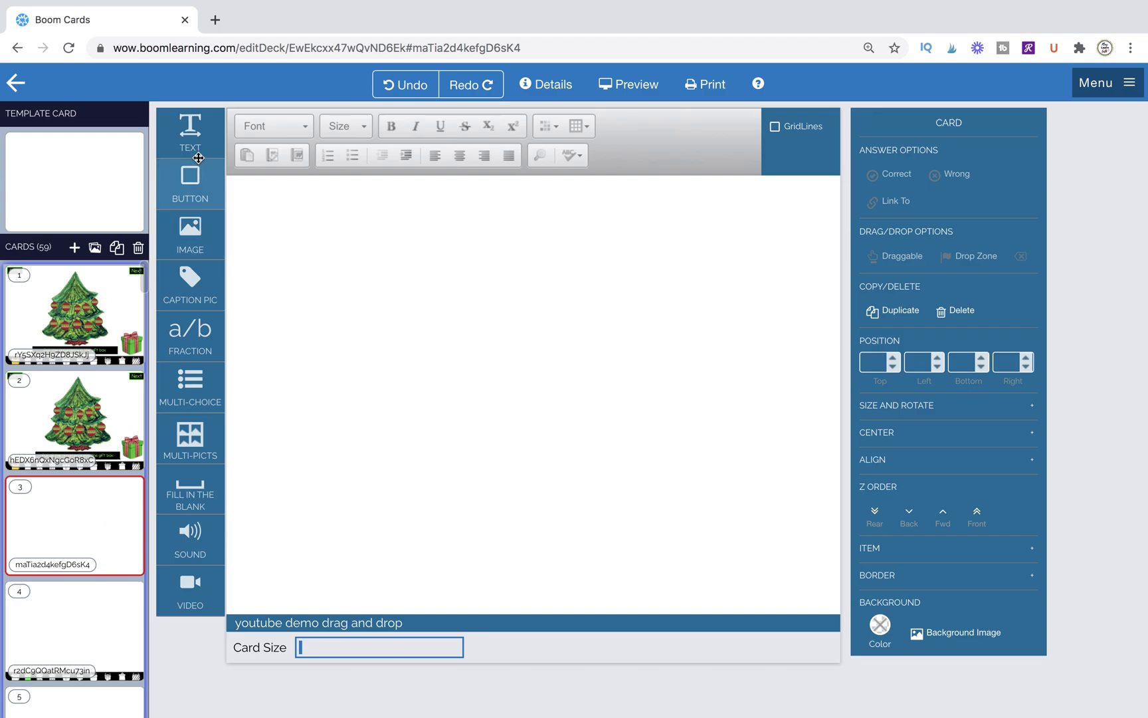
Step: Add a text box reading 'Next' with a new font, size 20, centred
{"action": "left_click_drag", "start_coordinate": [199, 144], "coordinate": [499, 346]}
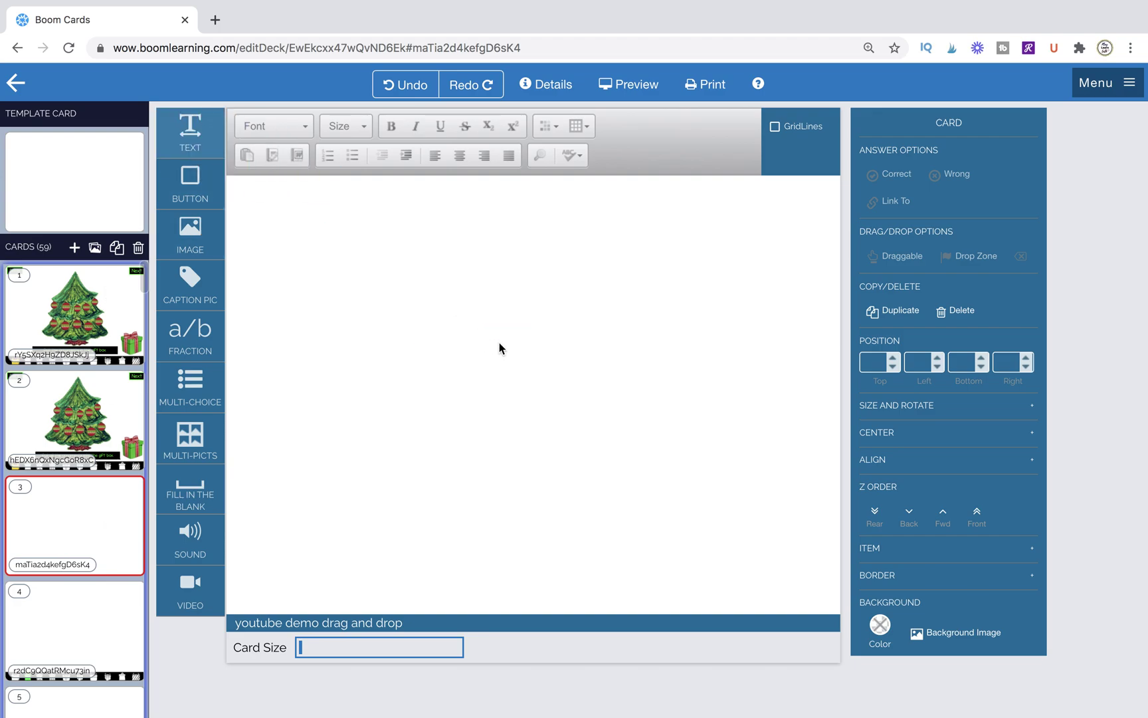
{"action": "left_click", "coordinate": [516, 347]}
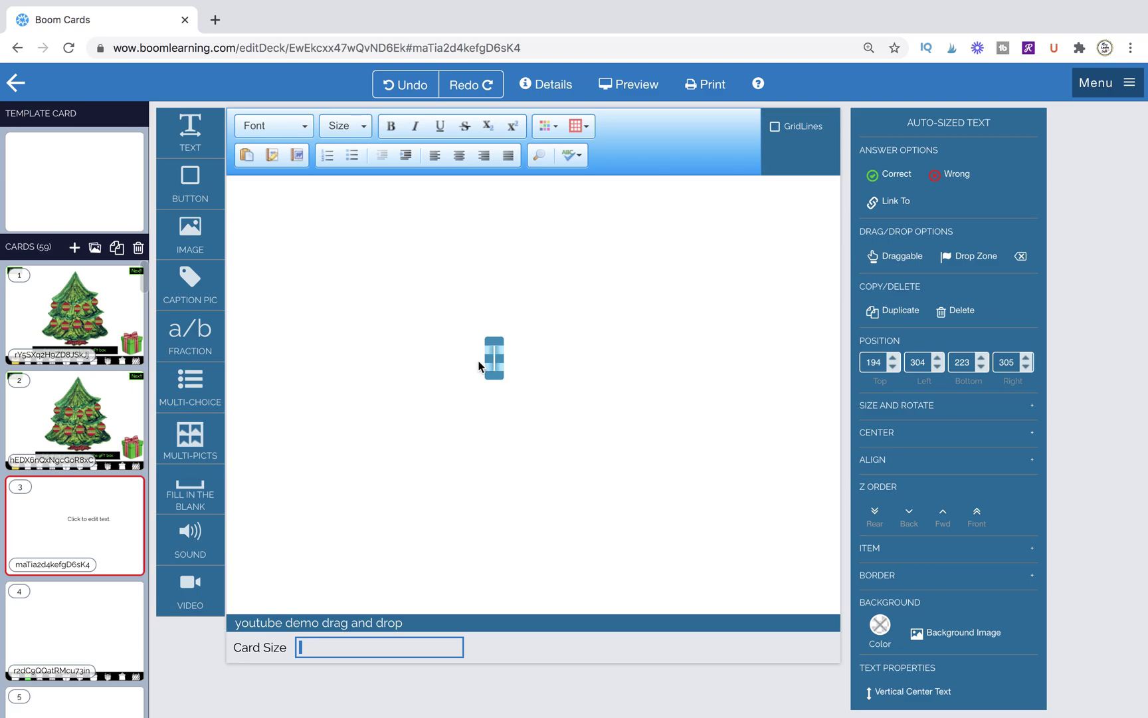
{"action": "left_click_drag", "start_coordinate": [536, 376], "coordinate": [597, 386]}
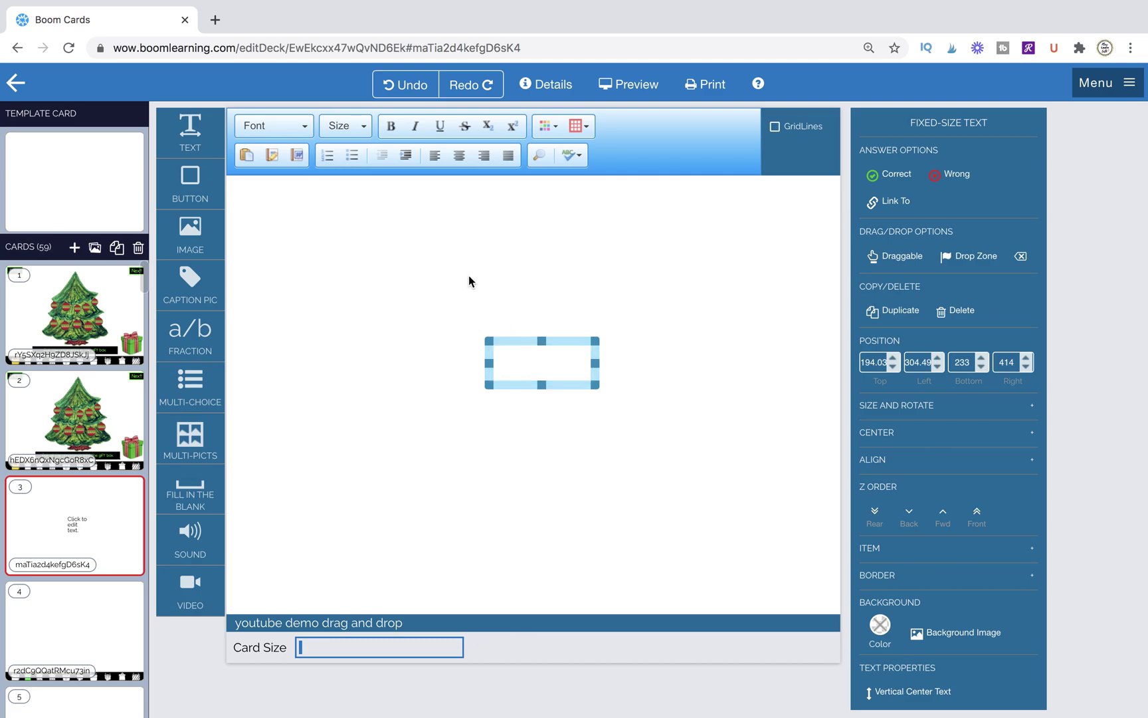
{"action": "type", "text": "Next"}
{"action": "key", "text": "ctrl+a"}
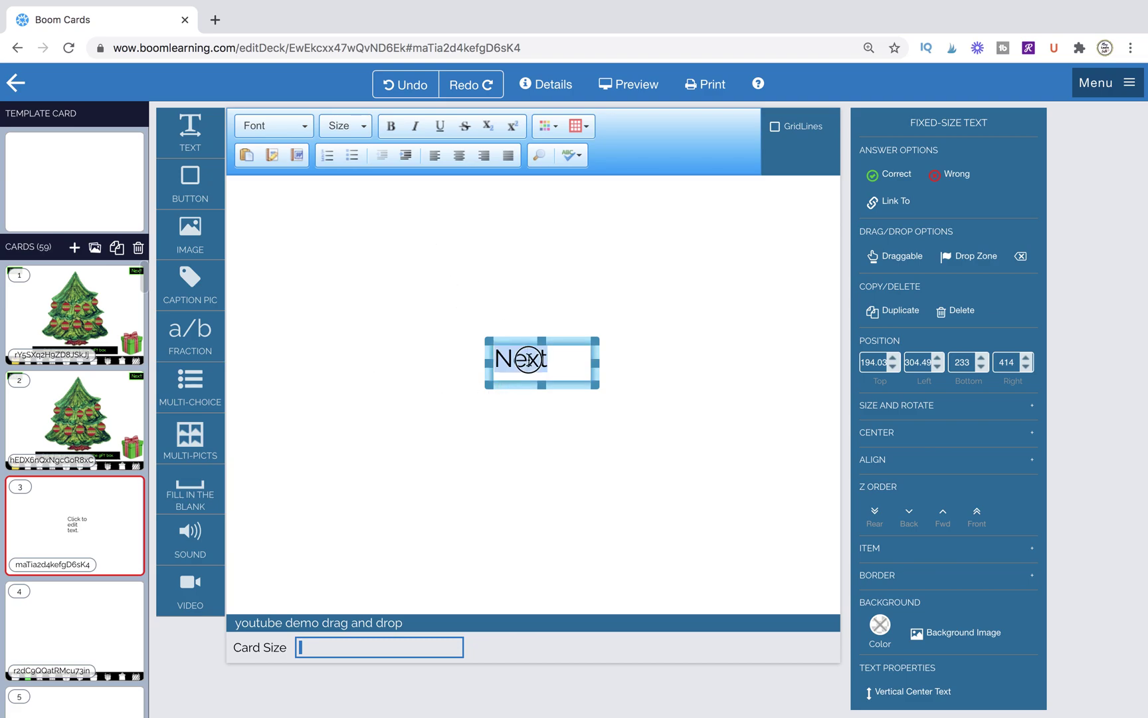
{"action": "left_click", "coordinate": [260, 132]}
{"action": "left_click", "coordinate": [277, 171]}
{"action": "left_click", "coordinate": [337, 126]}
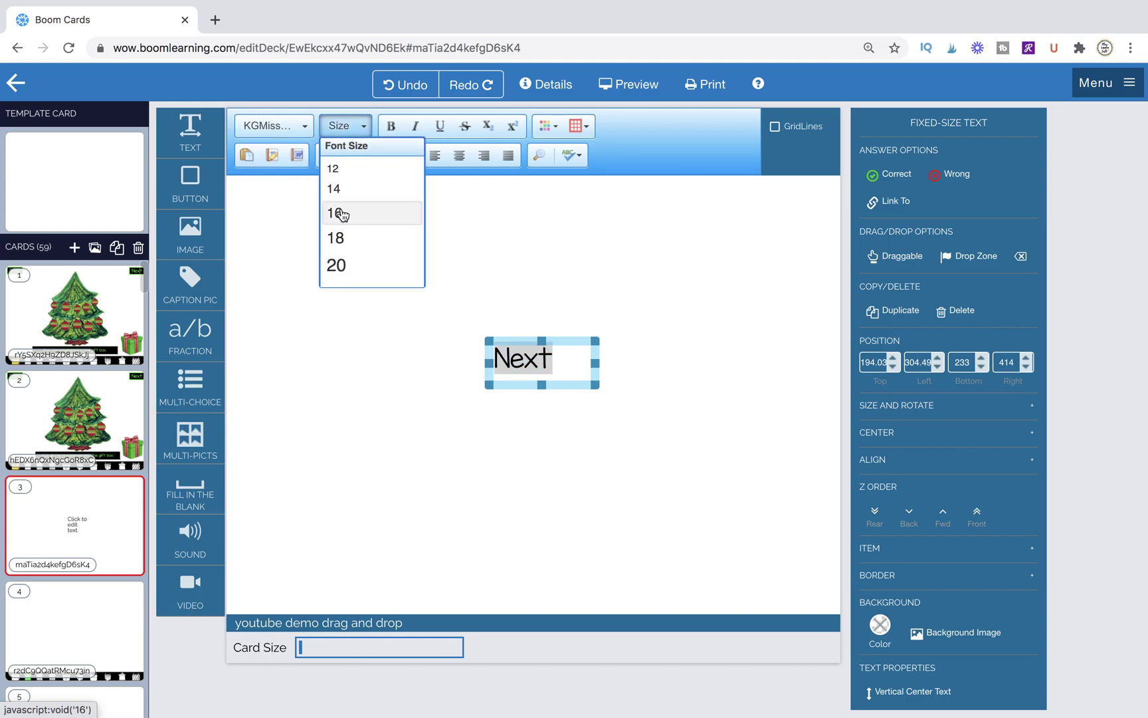
{"action": "left_click", "coordinate": [336, 264]}
{"action": "left_click", "coordinate": [457, 158]}
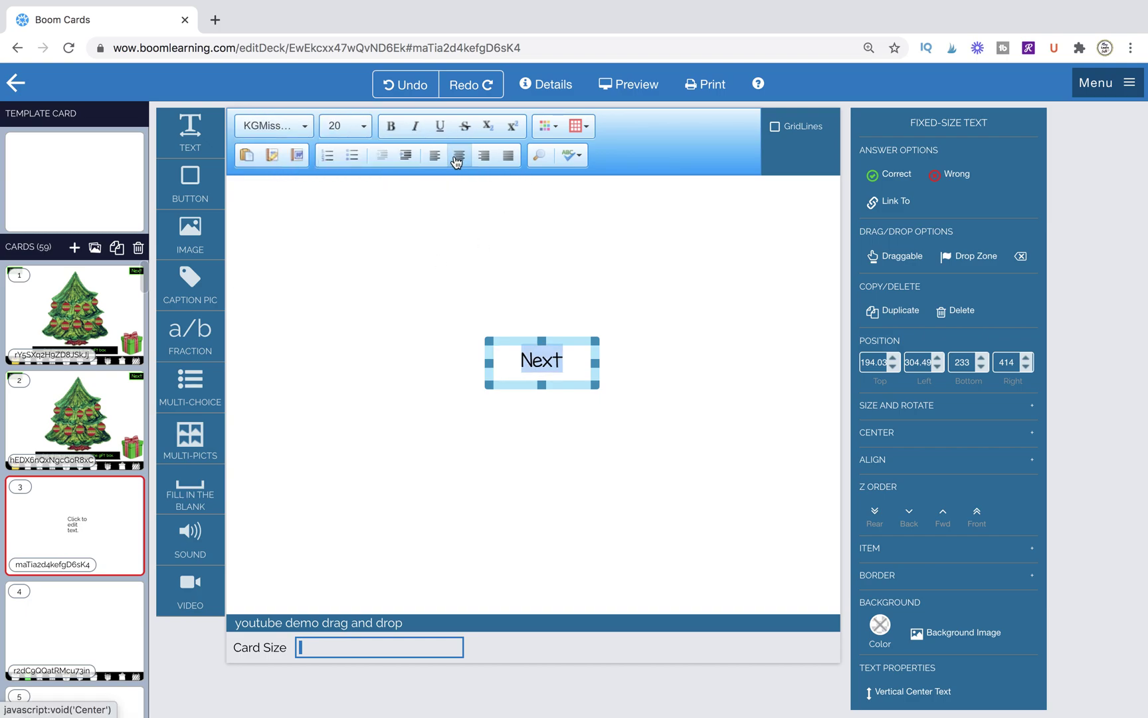
{"action": "left_click_drag", "start_coordinate": [542, 387], "coordinate": [539, 381]}
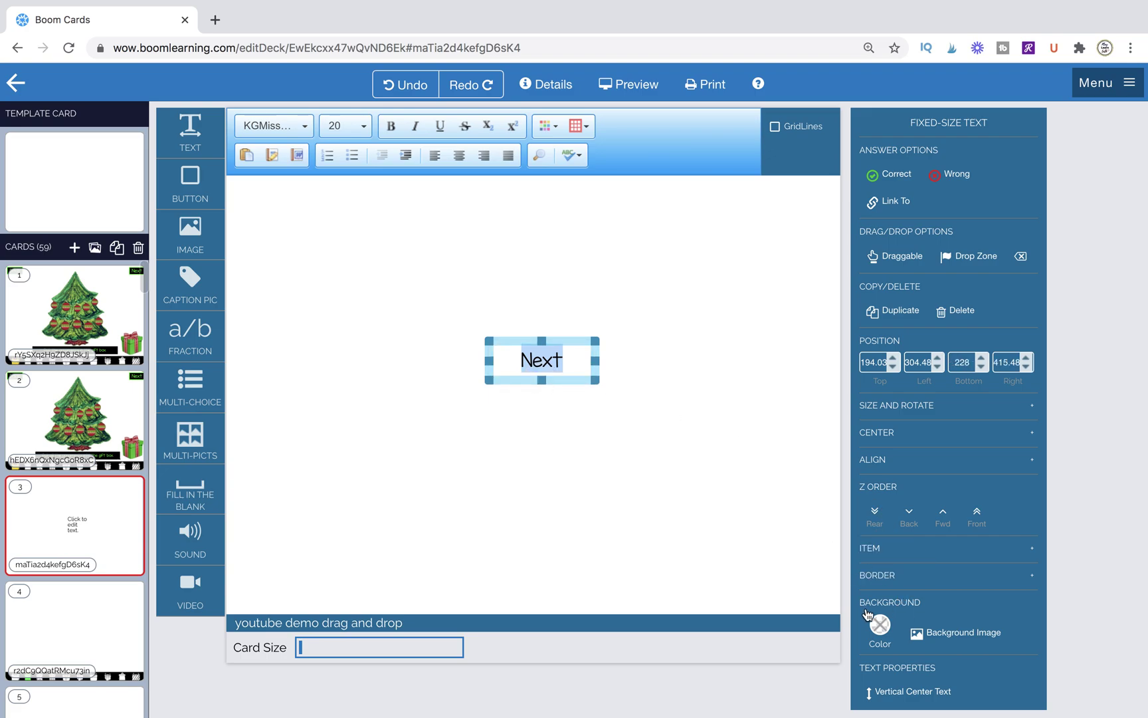
Step: Give the Next box a black background and lime-green text
{"action": "left_click", "coordinate": [883, 623]}
{"action": "left_click", "coordinate": [784, 432]}
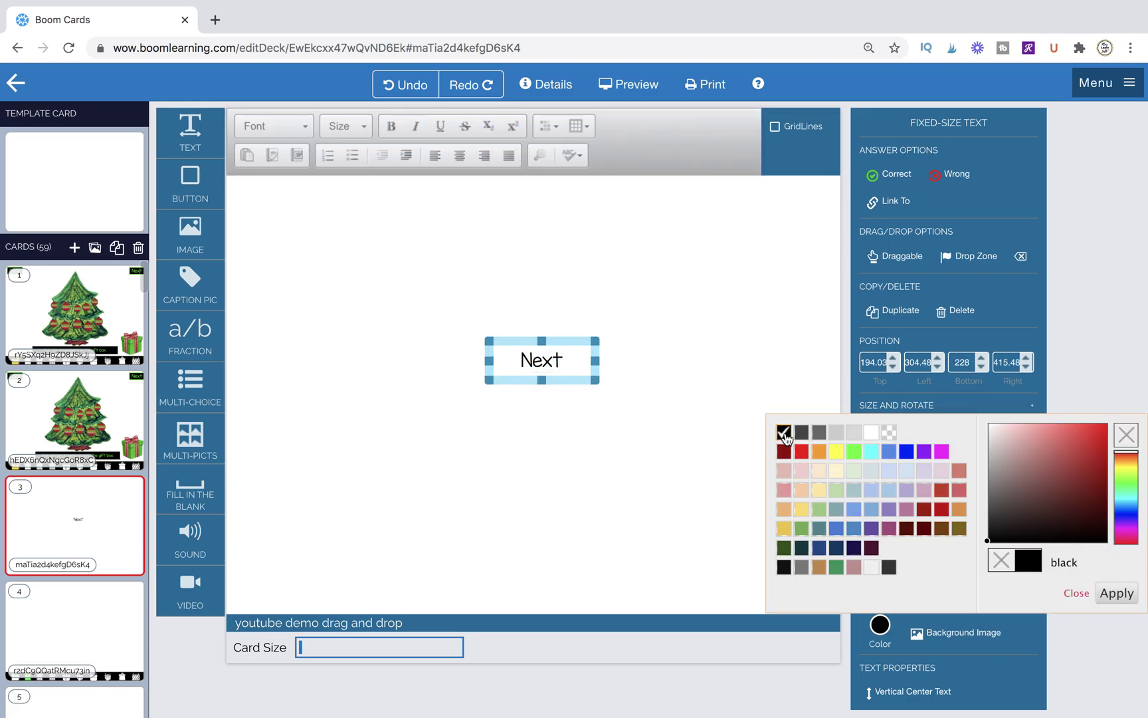
{"action": "left_click", "coordinate": [1117, 592]}
{"action": "double_click", "coordinate": [532, 360]}
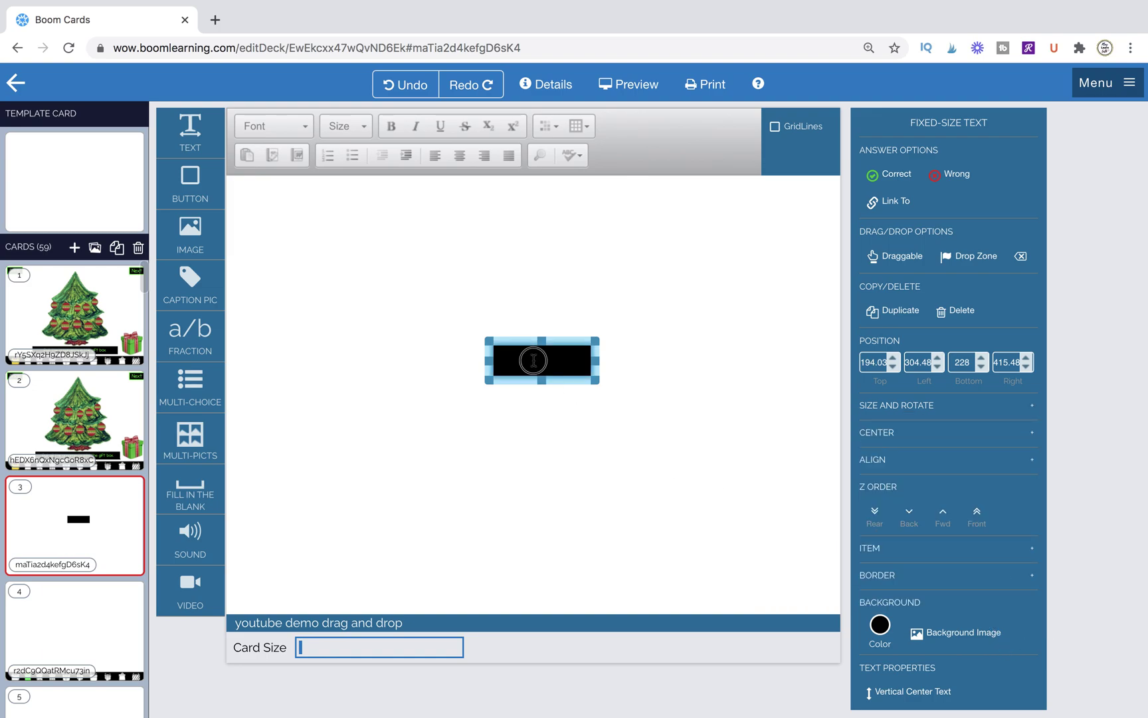
{"action": "left_click", "coordinate": [546, 126]}
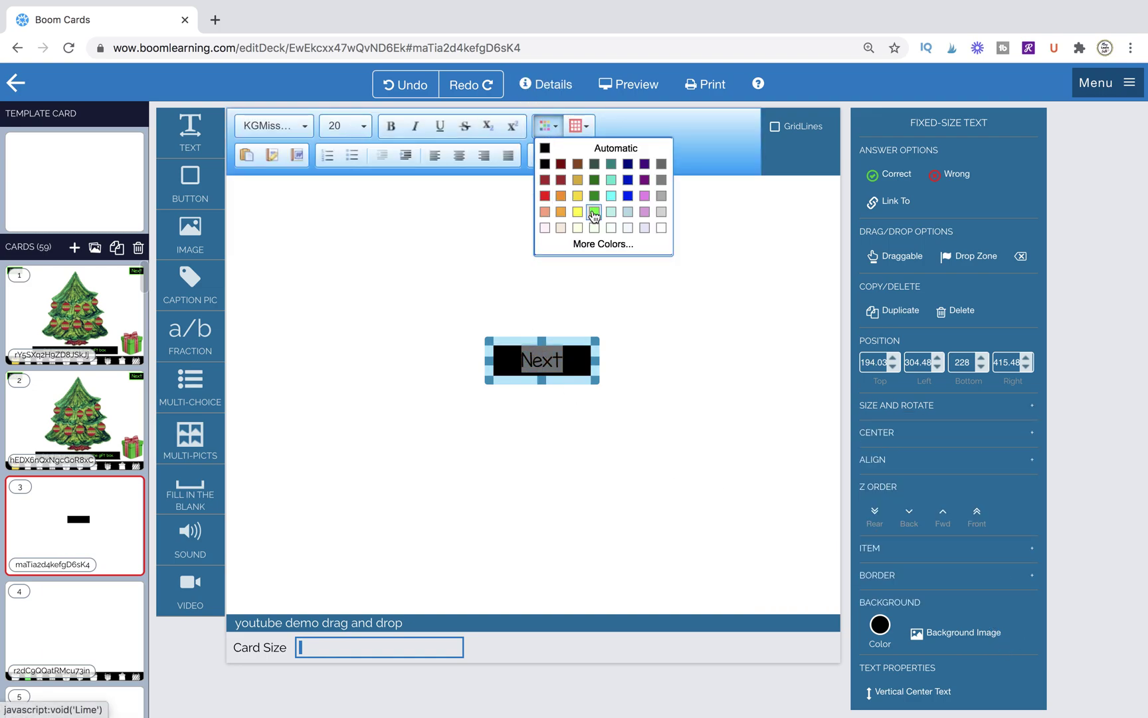
{"action": "left_click", "coordinate": [594, 217]}
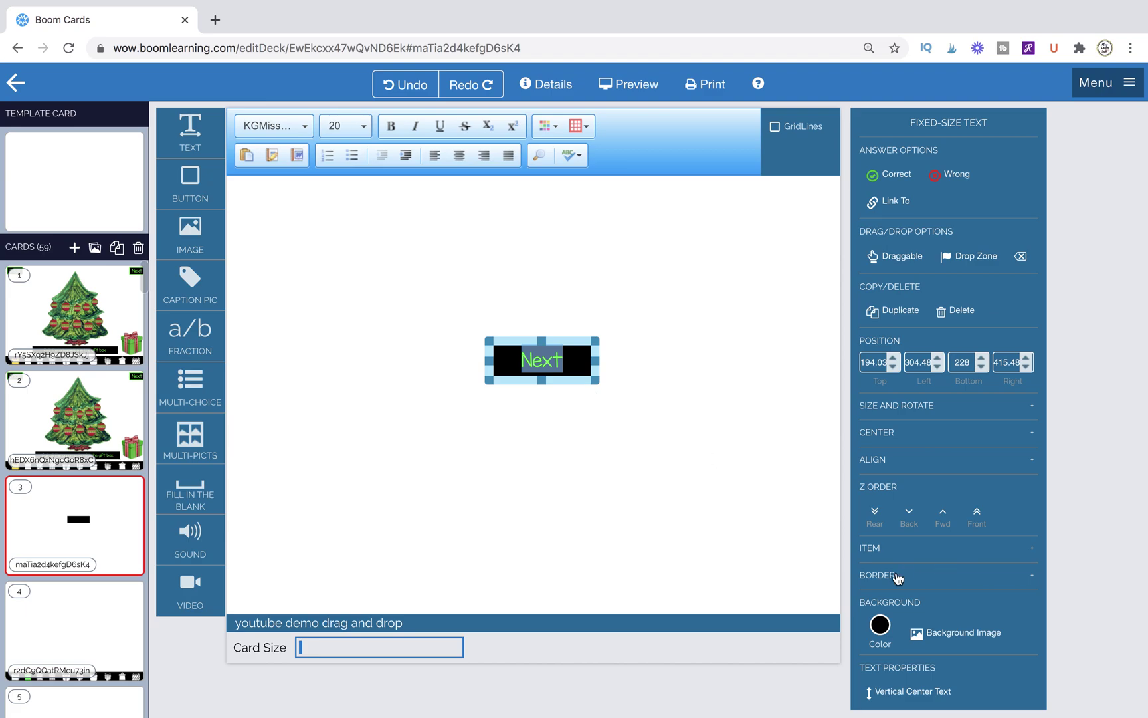
Step: Give the Next box a bright green border, width 3, with corner radius 6
{"action": "left_click", "coordinate": [897, 575]}
{"action": "left_click", "coordinate": [879, 606]}
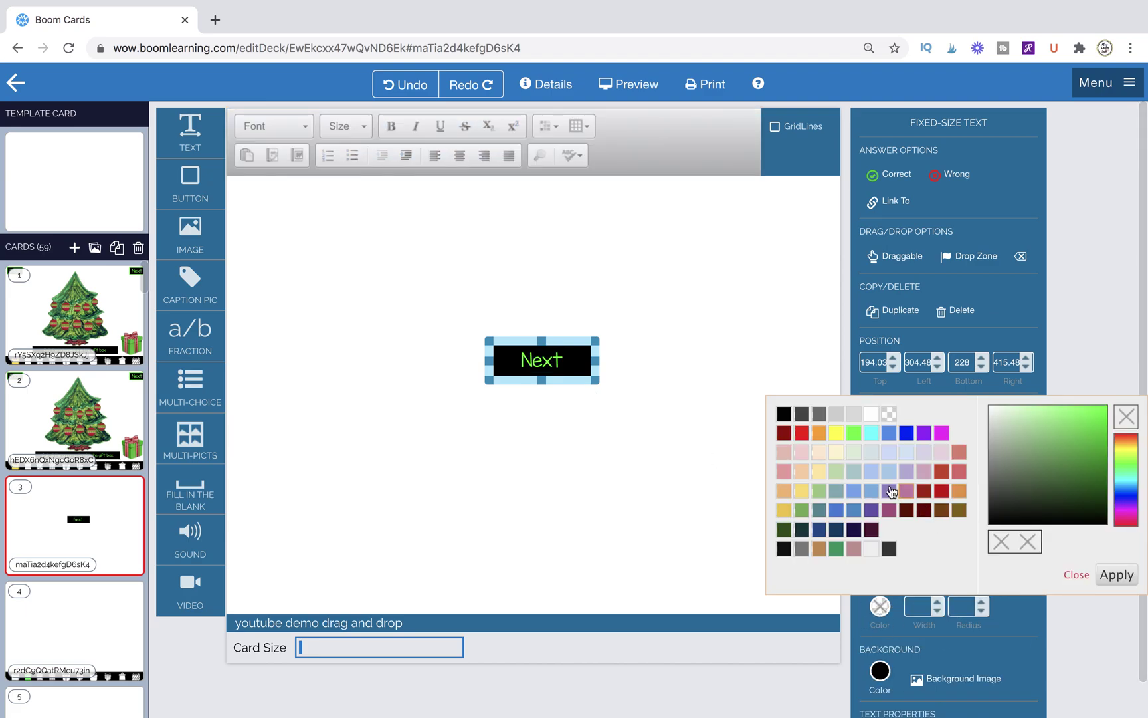
{"action": "left_click", "coordinate": [854, 432]}
{"action": "left_click", "coordinate": [1116, 574]}
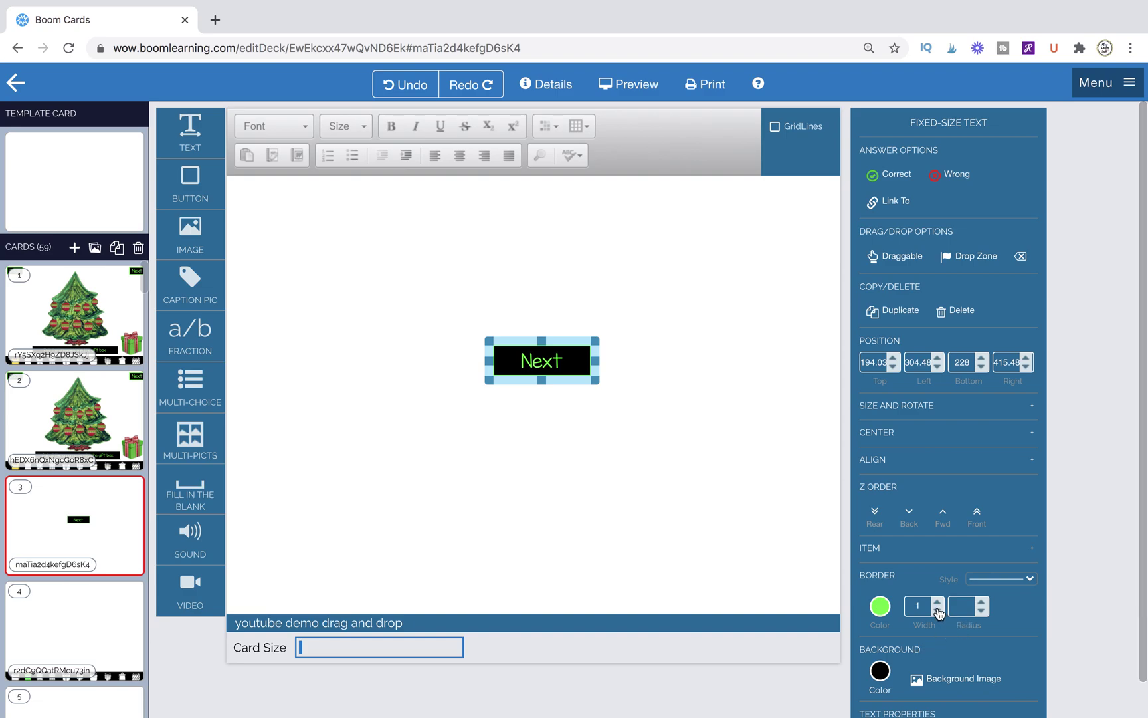
{"action": "left_click", "coordinate": [938, 602]}
{"action": "left_click", "coordinate": [938, 602]}
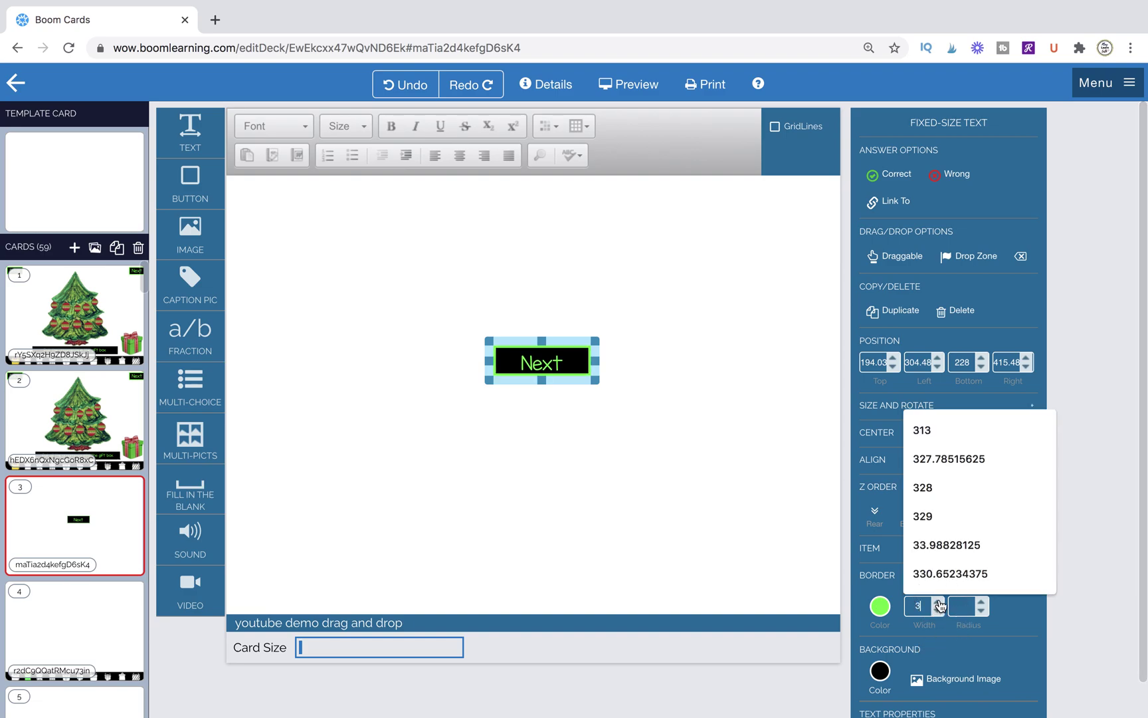
{"action": "left_click", "coordinate": [982, 602]}
{"action": "left_click", "coordinate": [981, 602]}
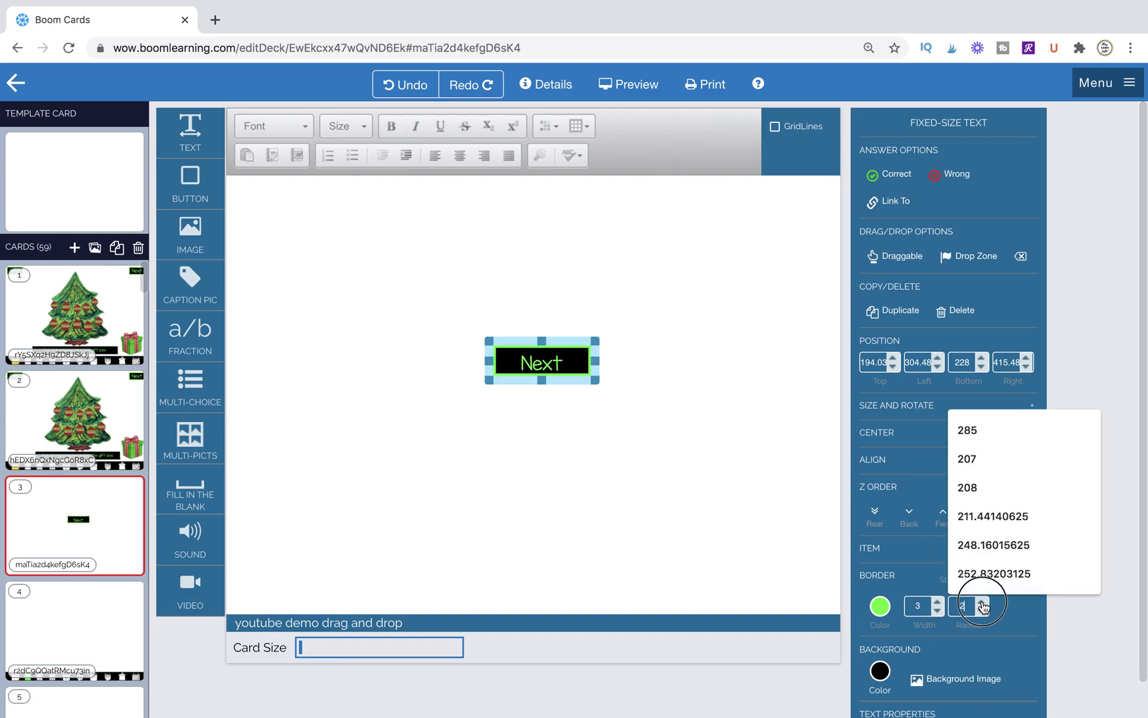
{"action": "left_click", "coordinate": [982, 602]}
{"action": "left_click", "coordinate": [981, 602]}
{"action": "left_click", "coordinate": [982, 602]}
{"action": "left_click", "coordinate": [982, 602]}
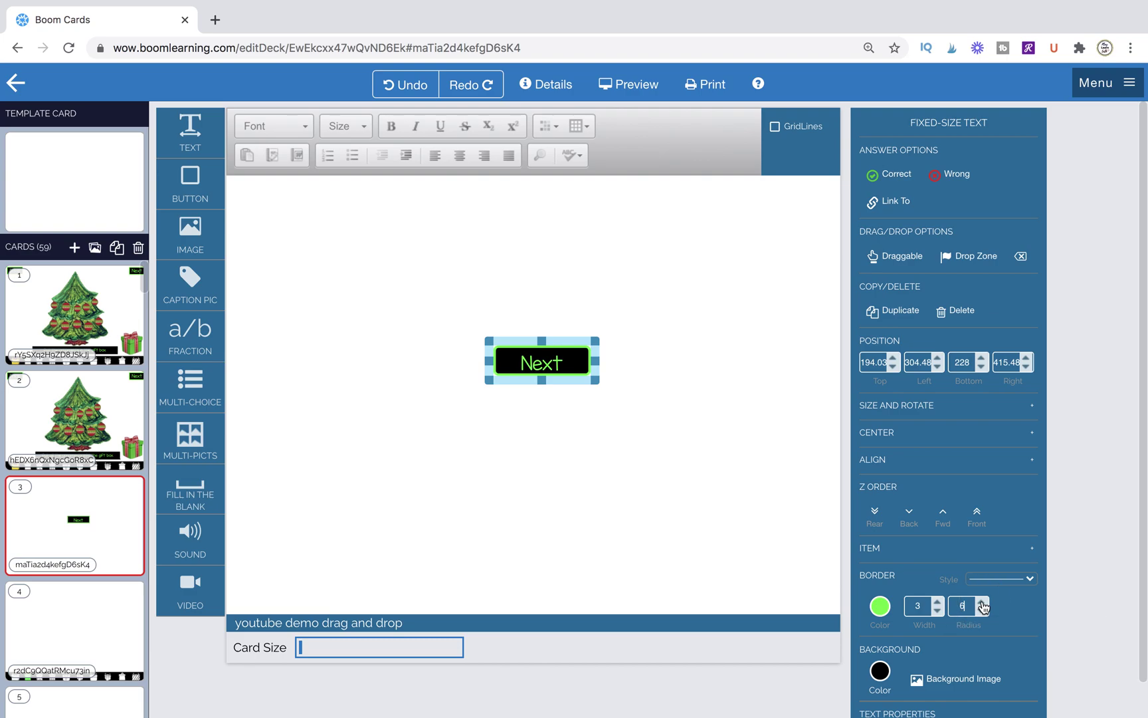
Step: Deselect and reselect the Next button to check its look, then open its Link To choices
{"action": "left_click", "coordinate": [640, 412]}
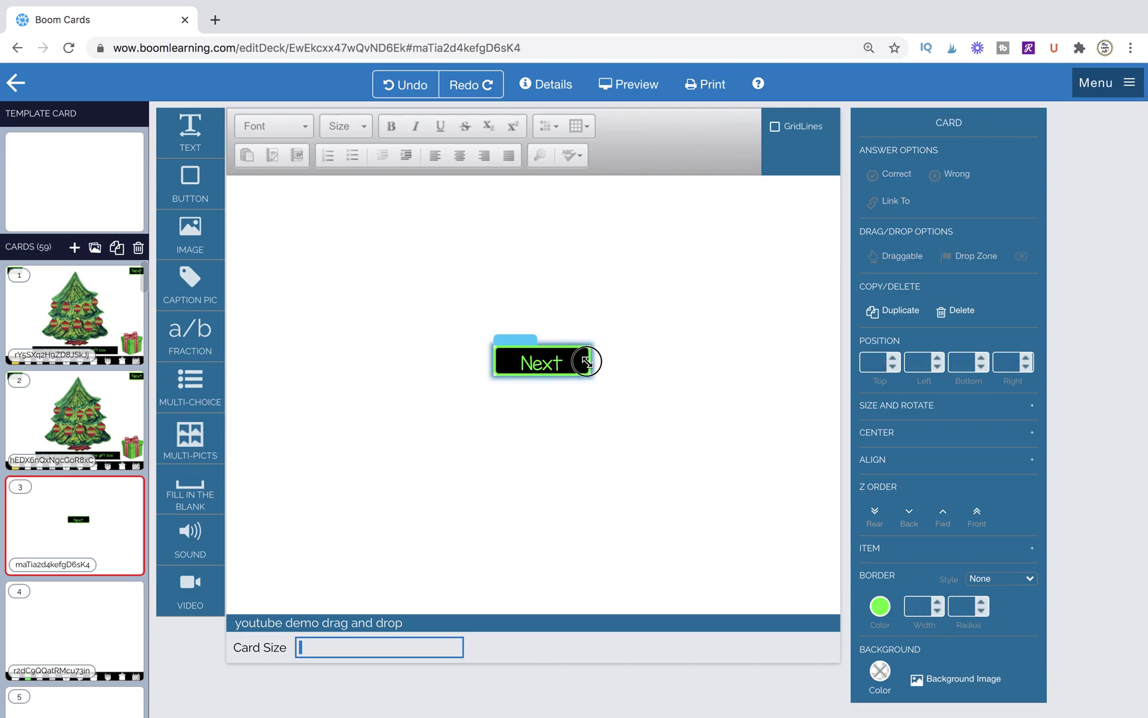
{"action": "left_click", "coordinate": [592, 375]}
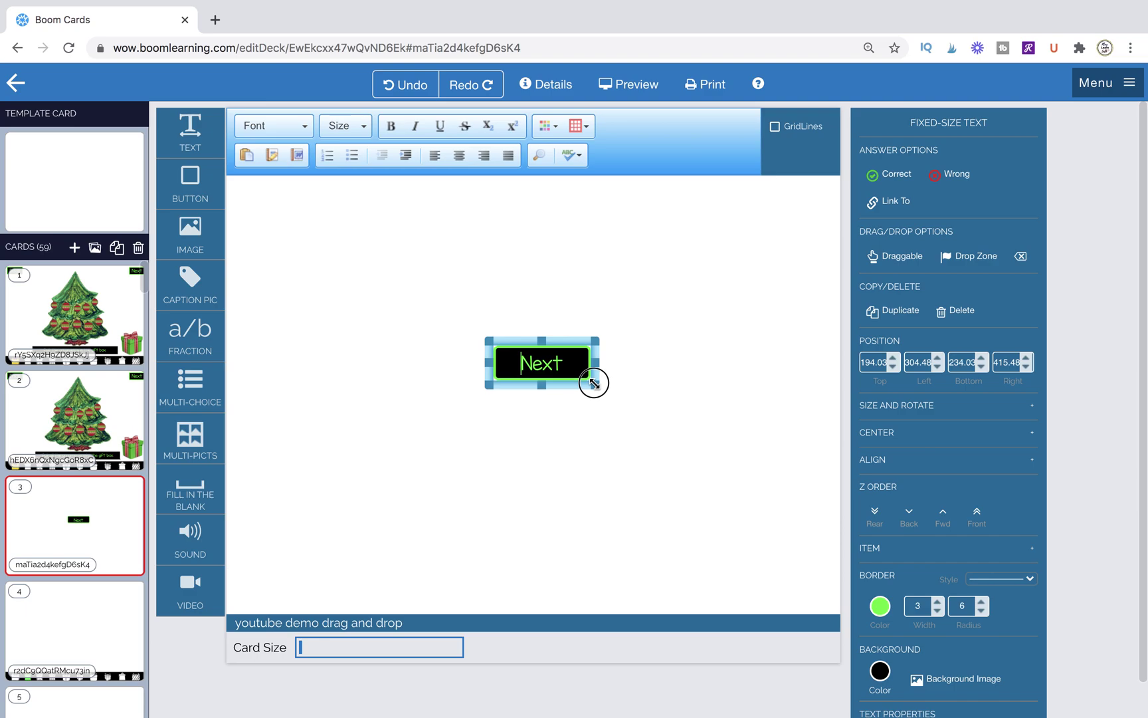
{"action": "left_click", "coordinate": [616, 386]}
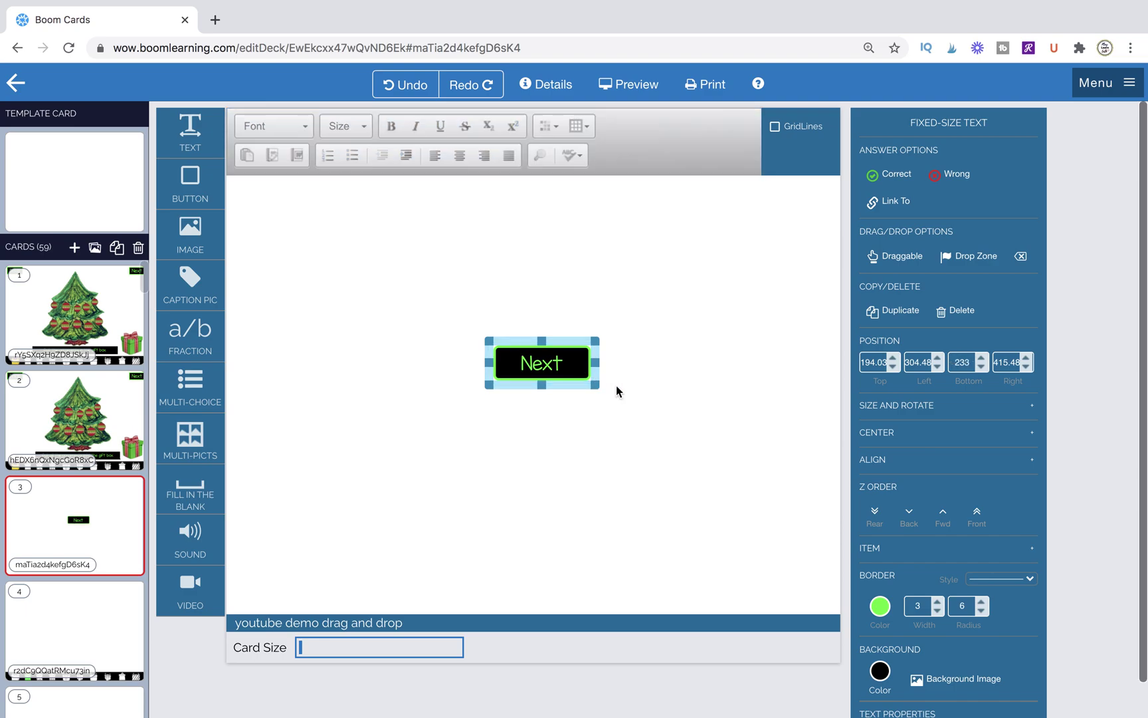
{"action": "left_click", "coordinate": [512, 344]}
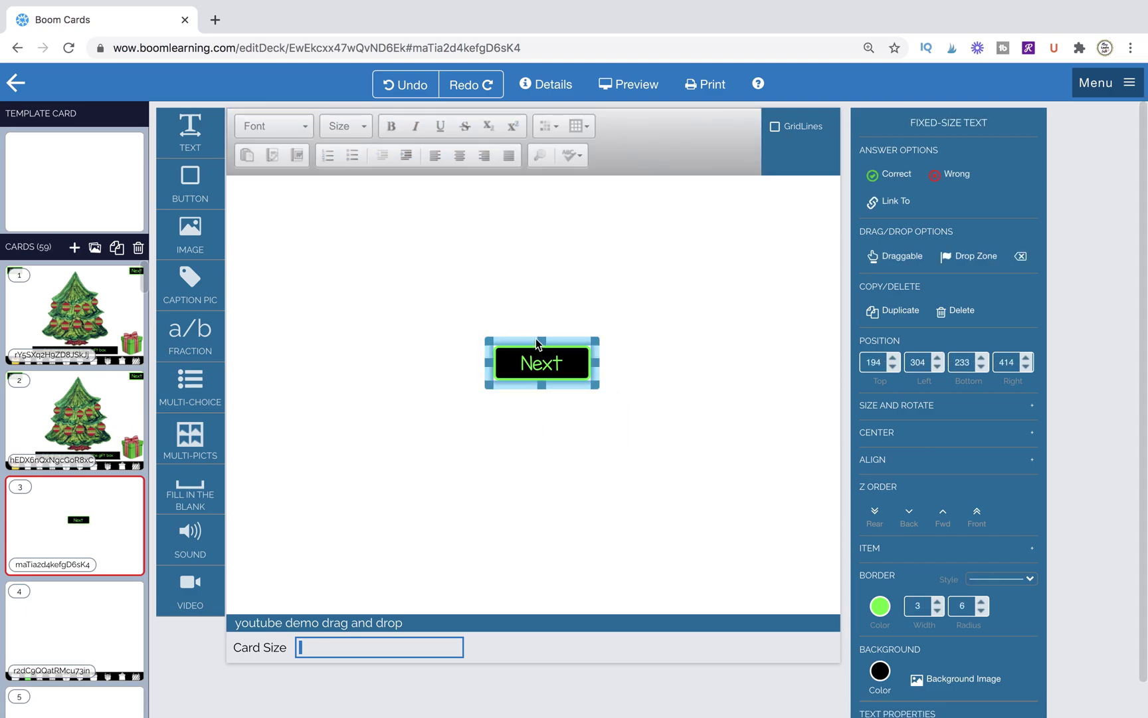
{"action": "left_click", "coordinate": [880, 202]}
Step: Link Next to Next Card, then duplicate it to the left and retype the copy as 'Back'
{"action": "left_click", "coordinate": [901, 388]}
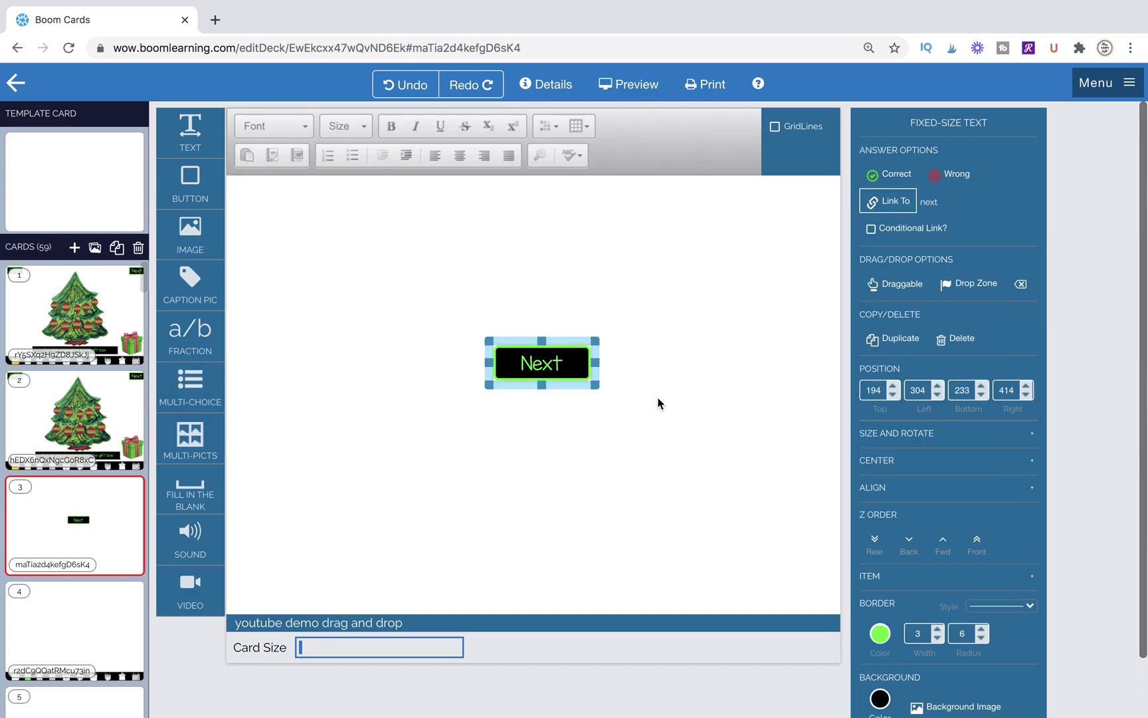
{"action": "left_click", "coordinate": [572, 330]}
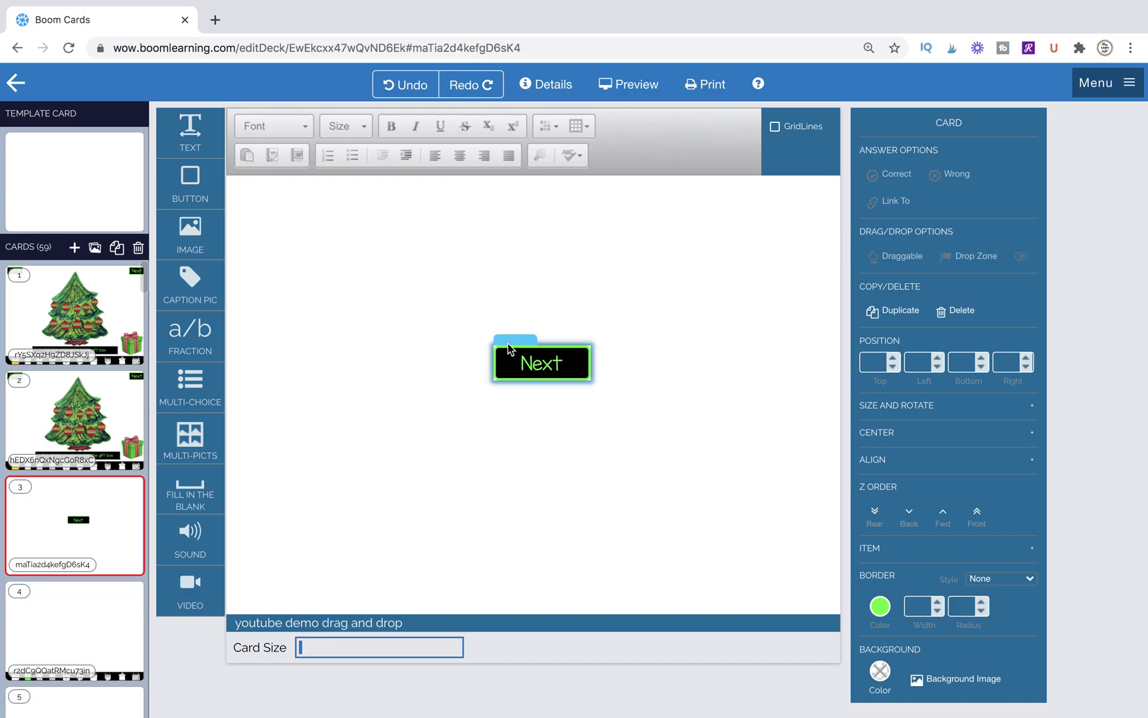
{"action": "left_click", "coordinate": [508, 341]}
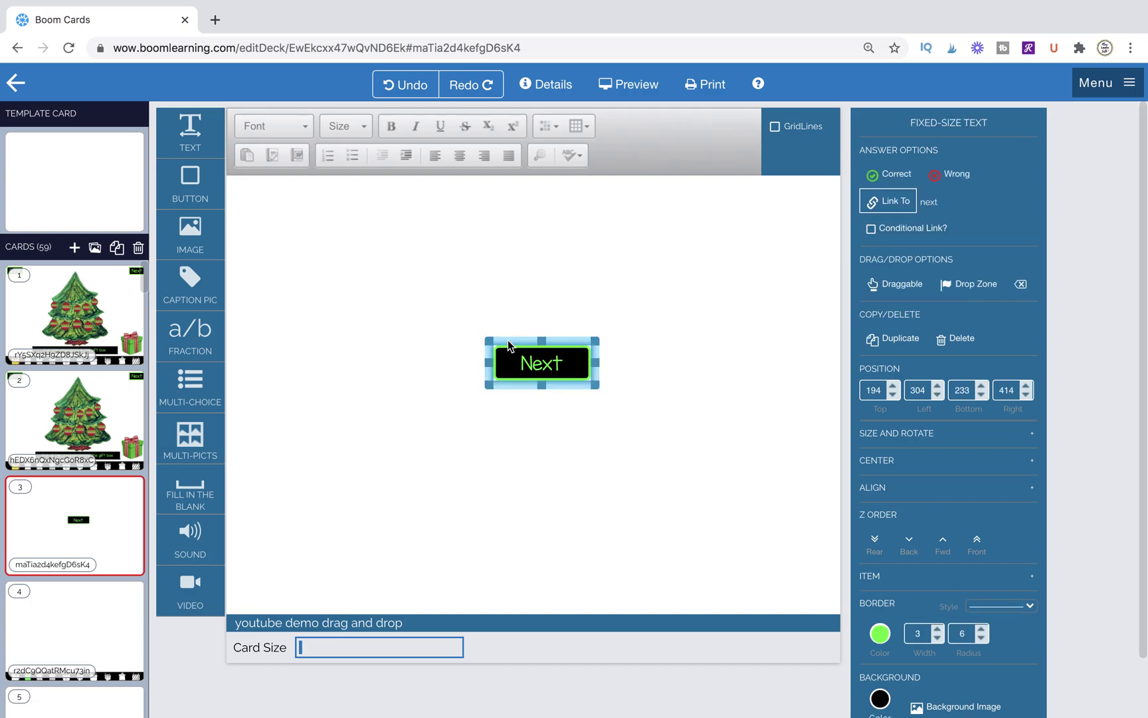
{"action": "left_click_drag", "start_coordinate": [508, 340], "coordinate": [385, 340]}
{"action": "double_click", "coordinate": [412, 363]}
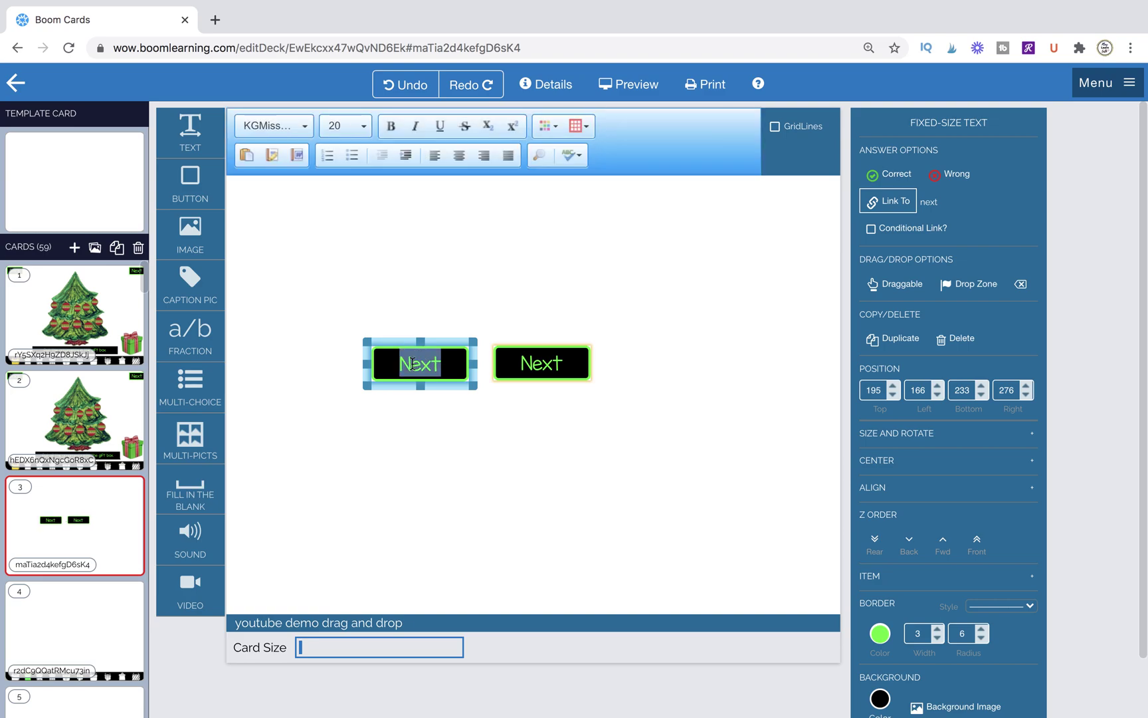
{"action": "type", "text": "Back"}
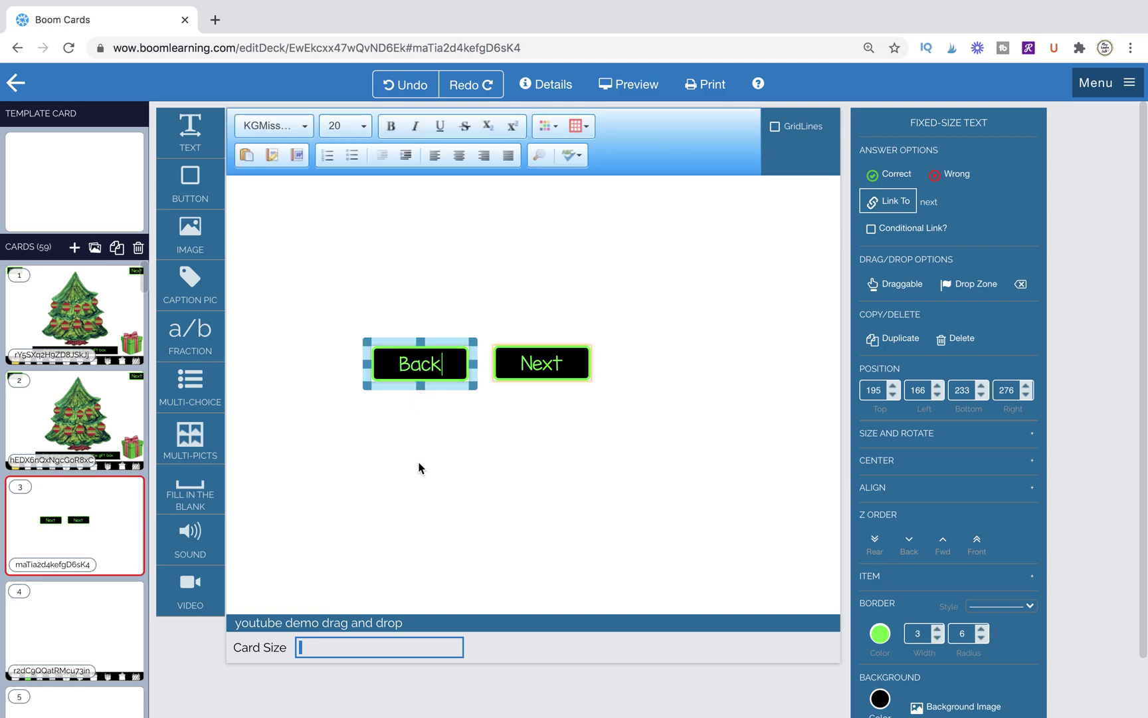
{"action": "left_click", "coordinate": [421, 470]}
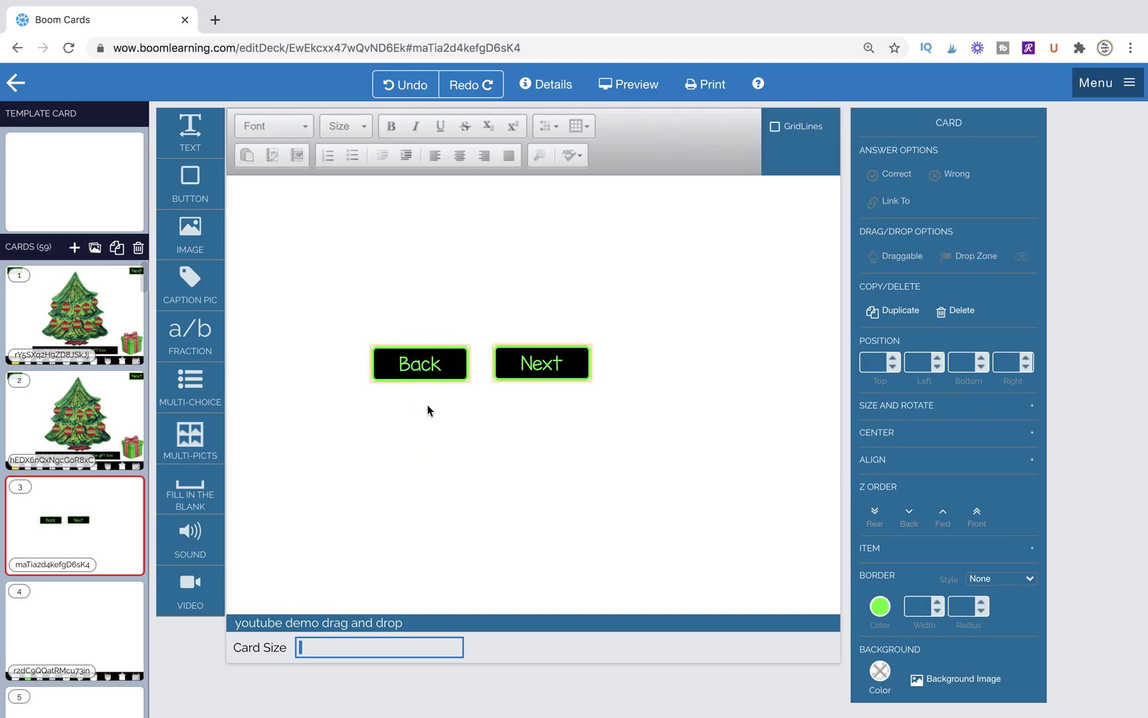
Step: Link the Back button to Previous Card
{"action": "left_click", "coordinate": [416, 366]}
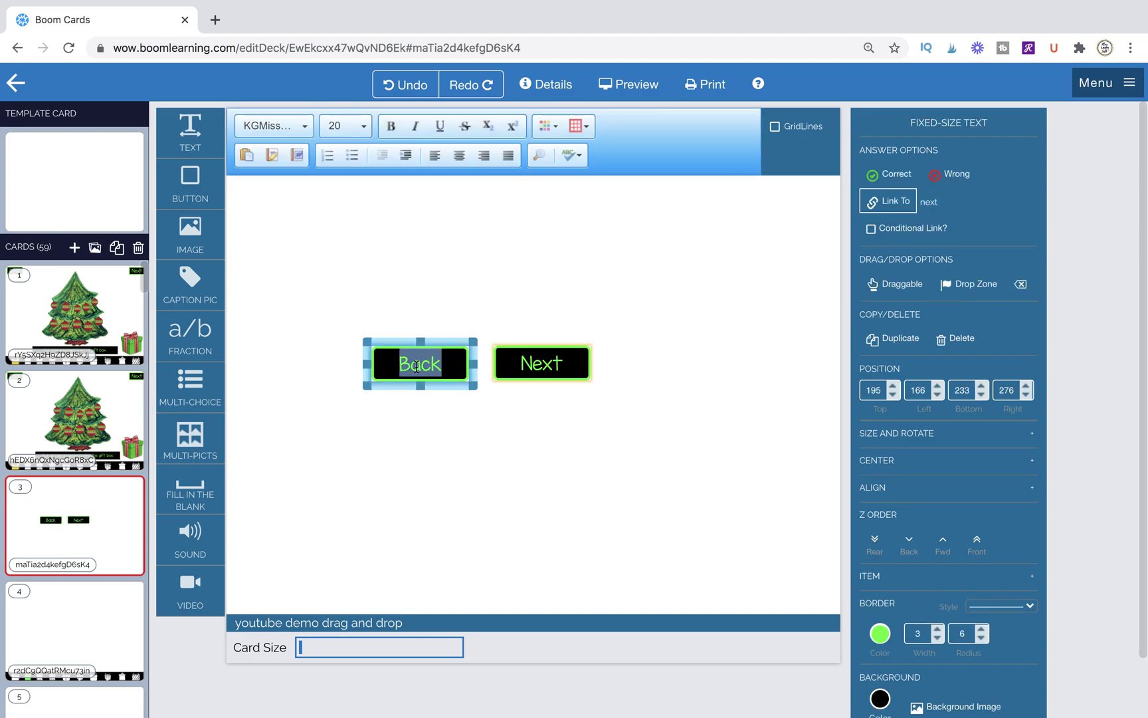
{"action": "left_click", "coordinate": [433, 415]}
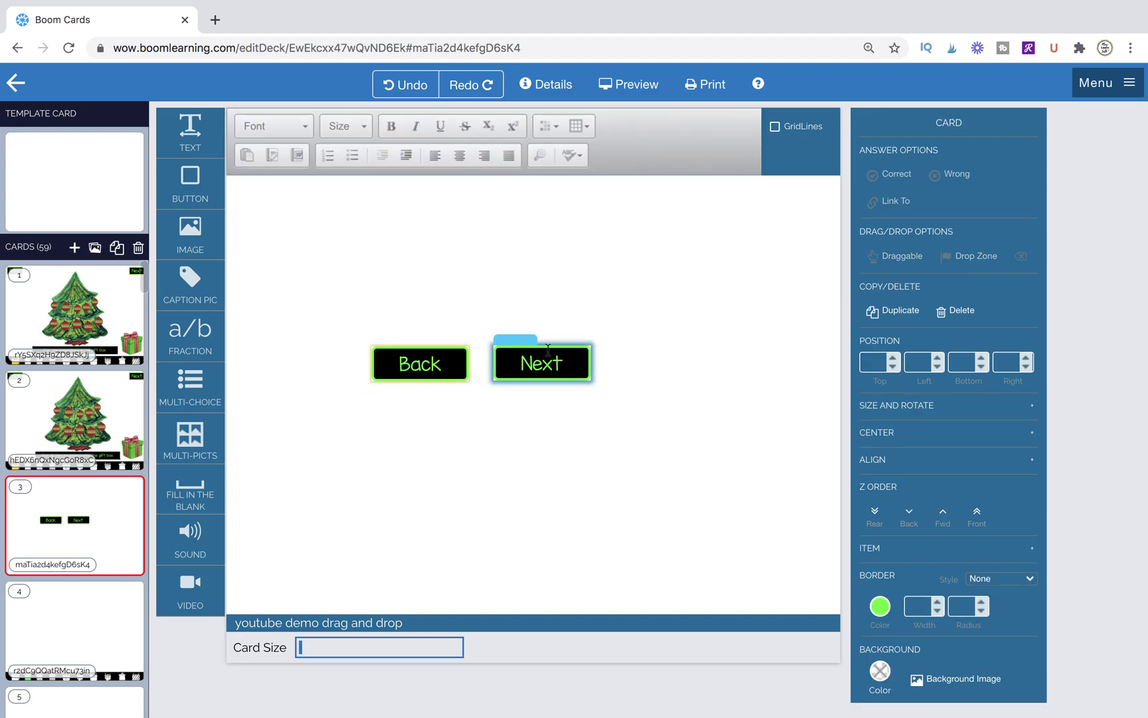
{"action": "left_click", "coordinate": [407, 355]}
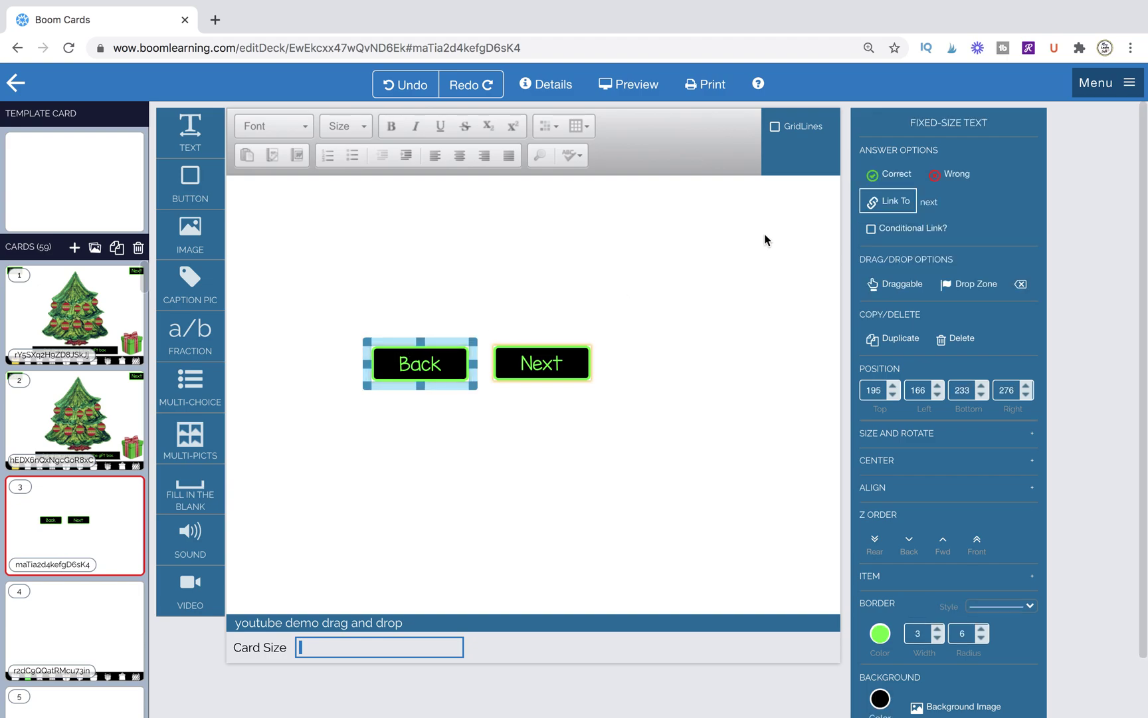
{"action": "left_click", "coordinate": [888, 201]}
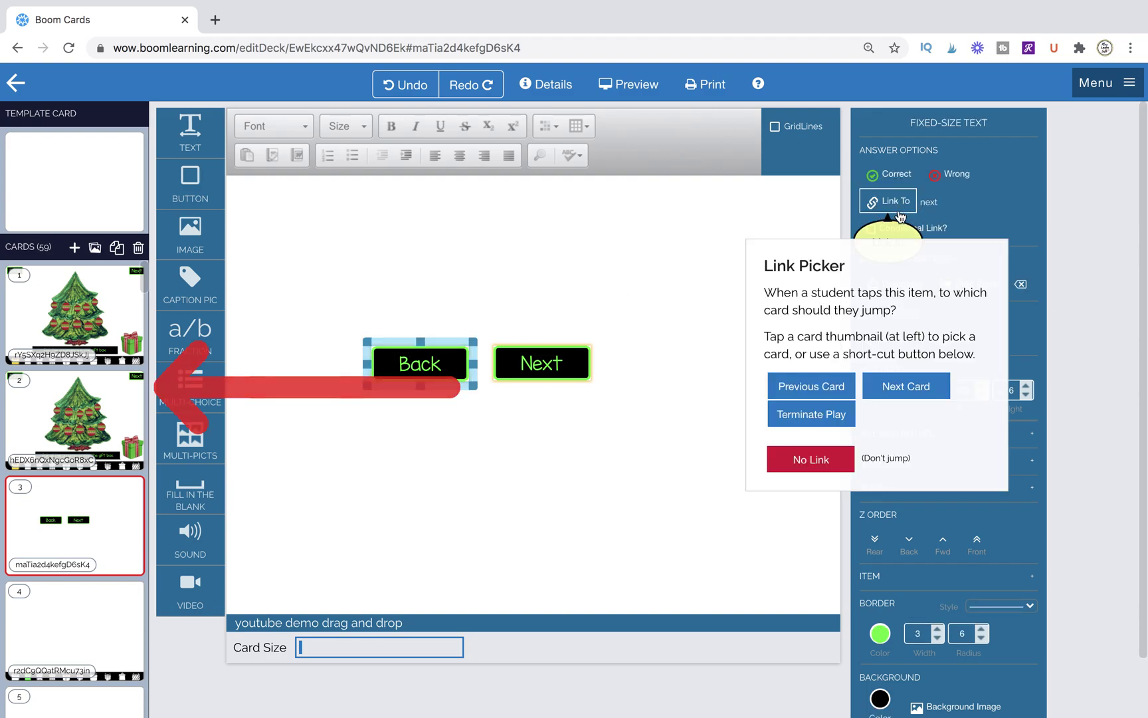
{"action": "left_click", "coordinate": [823, 392]}
{"action": "left_click", "coordinate": [656, 493]}
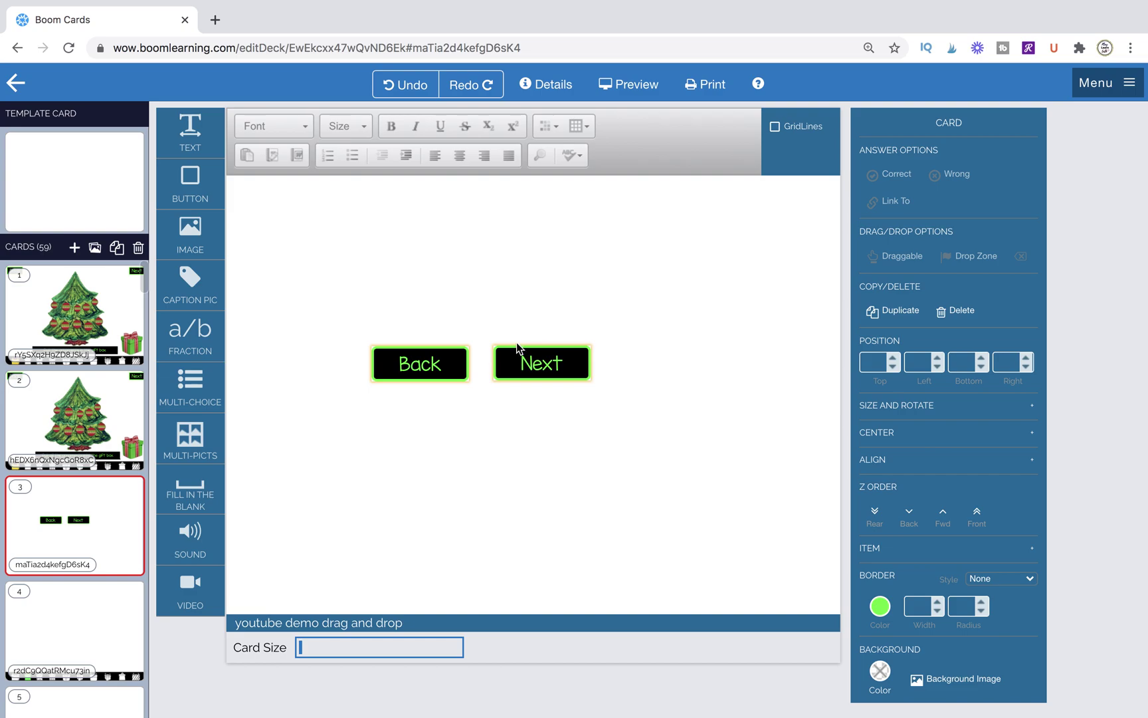
Step: Move Back to the card's top-left corner and align Next's top edge with it
{"action": "left_click_drag", "start_coordinate": [512, 335], "coordinate": [522, 359]}
{"action": "left_click", "coordinate": [442, 431]}
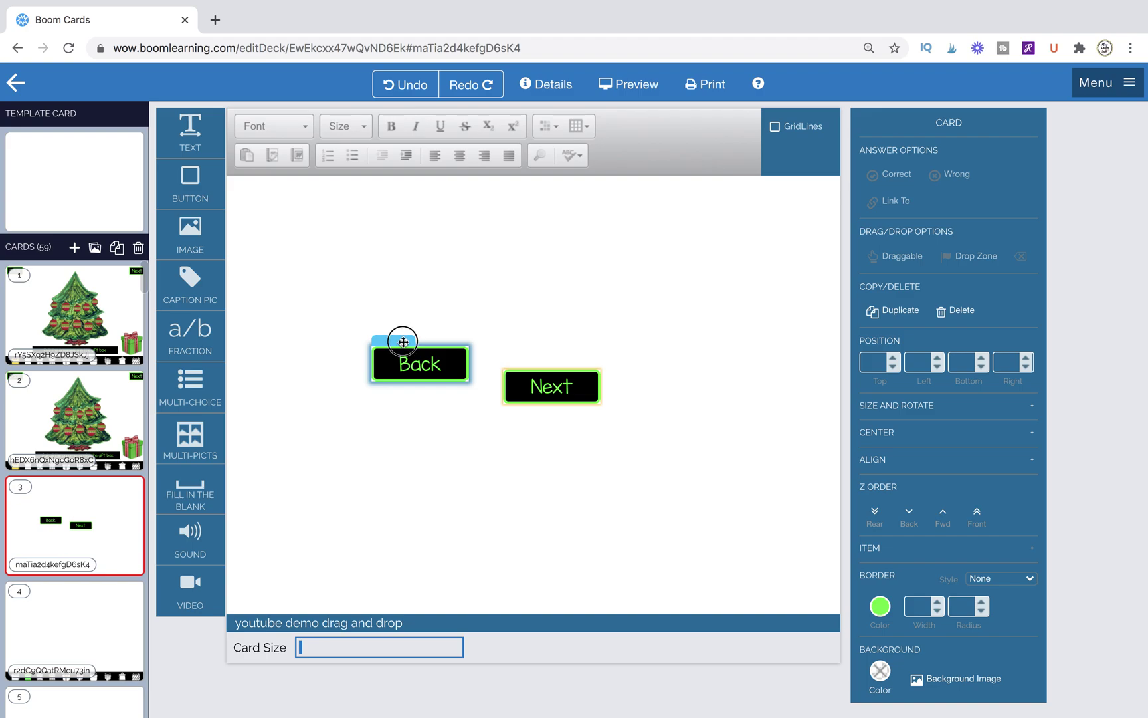
{"action": "left_click_drag", "start_coordinate": [402, 337], "coordinate": [264, 179]}
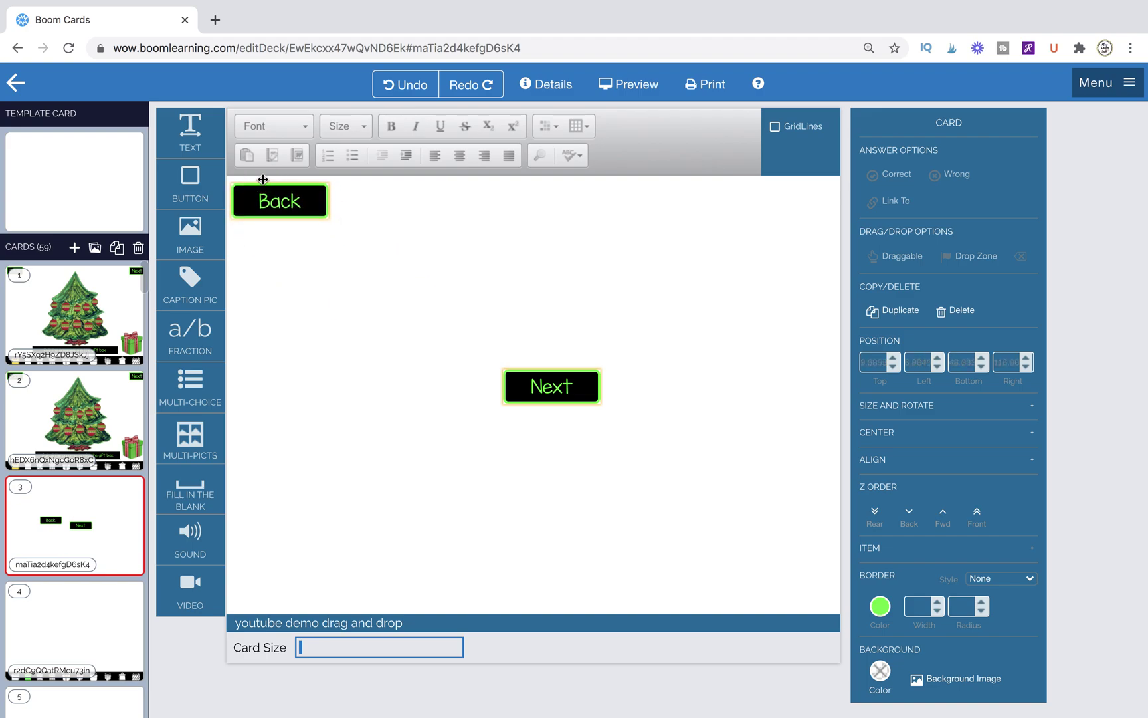
{"action": "left_click", "coordinate": [295, 202]}
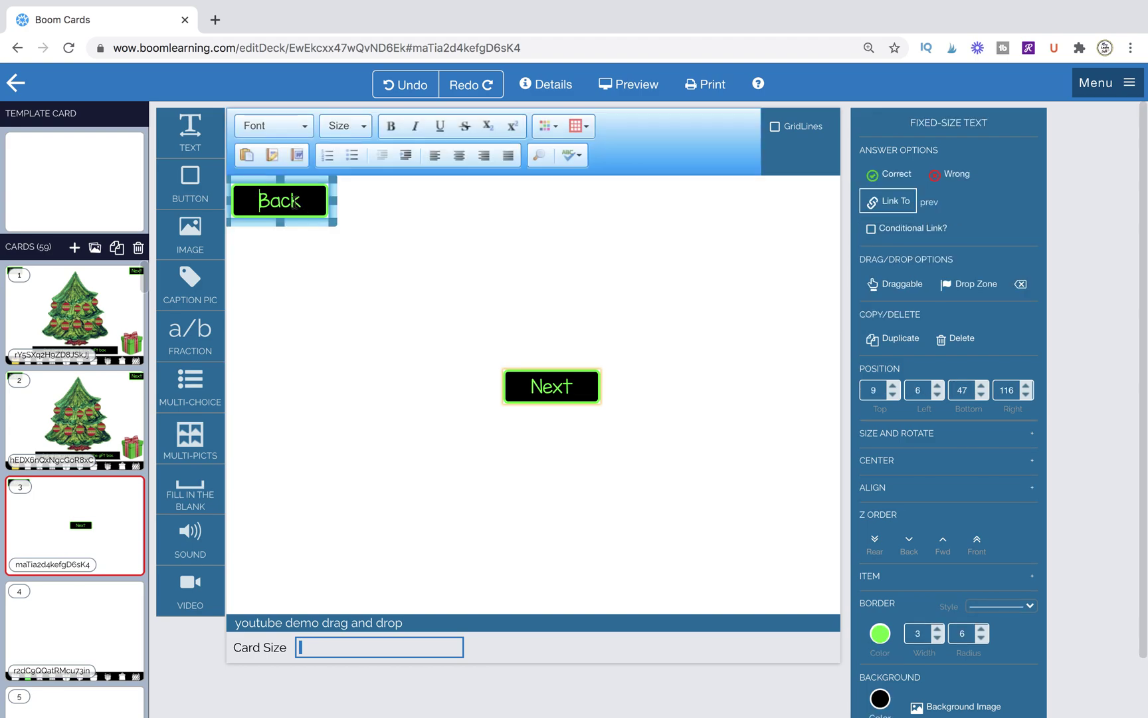
{"action": "left_click", "coordinate": [543, 389], "text": "shift"}
{"action": "left_click", "coordinate": [907, 499]}
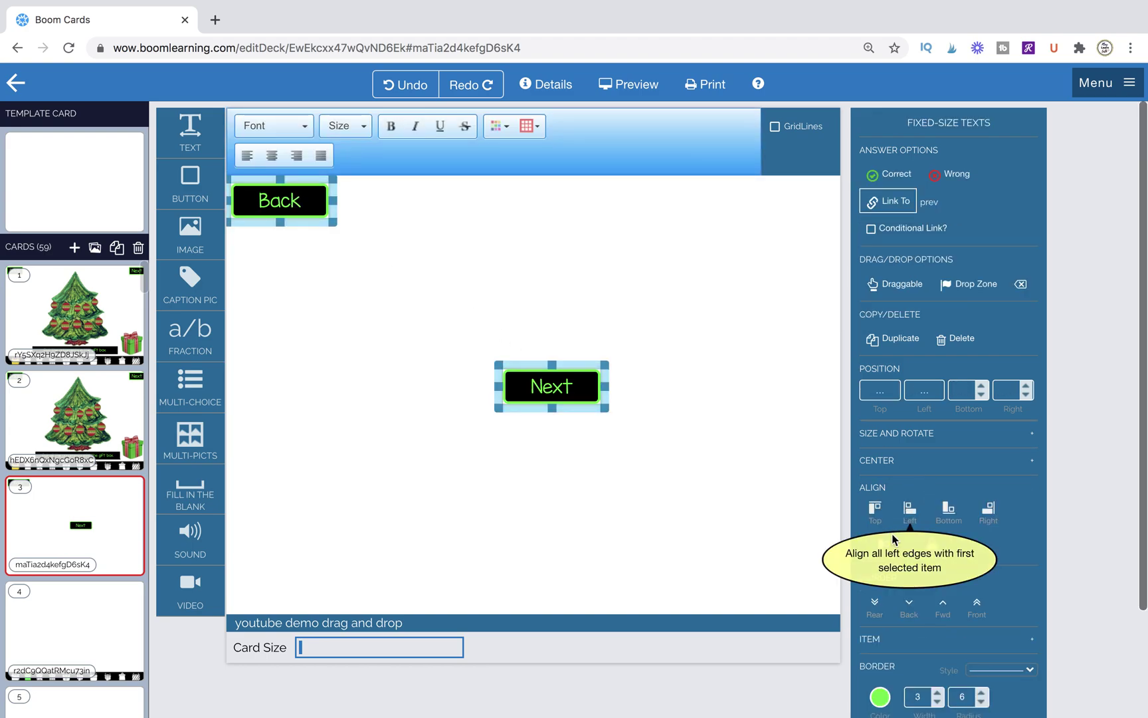
{"action": "left_click", "coordinate": [882, 541]}
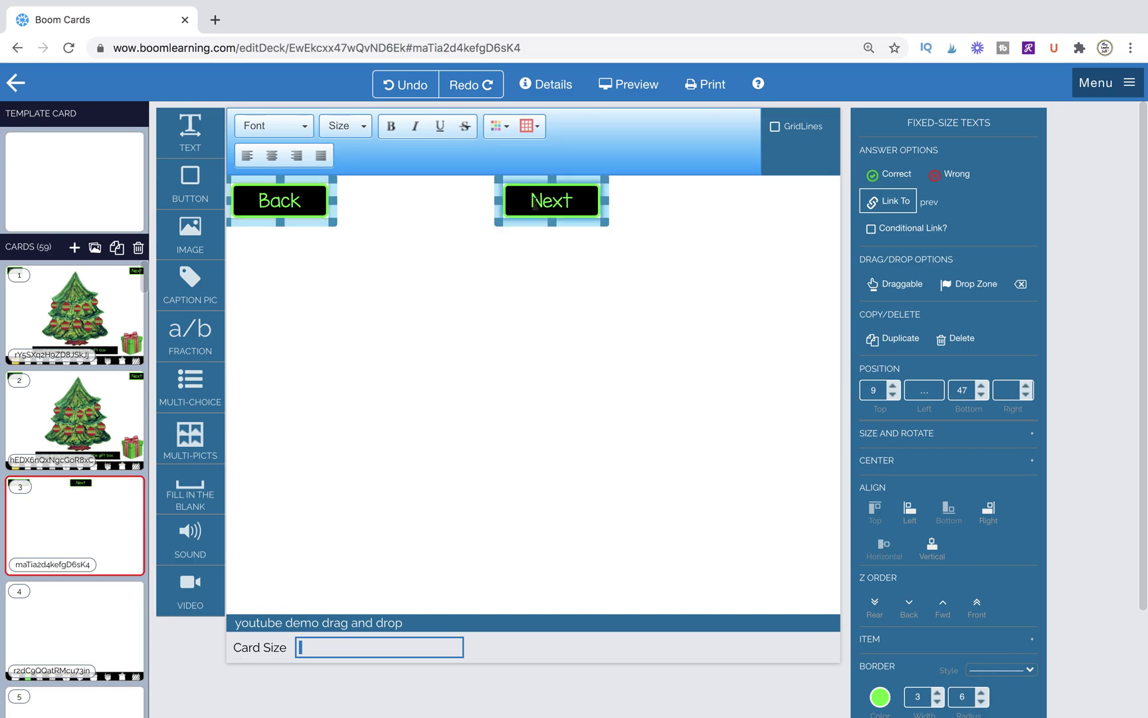
Step: Slide the Next button to the top-right edge, level with Back
{"action": "left_click", "coordinate": [556, 282]}
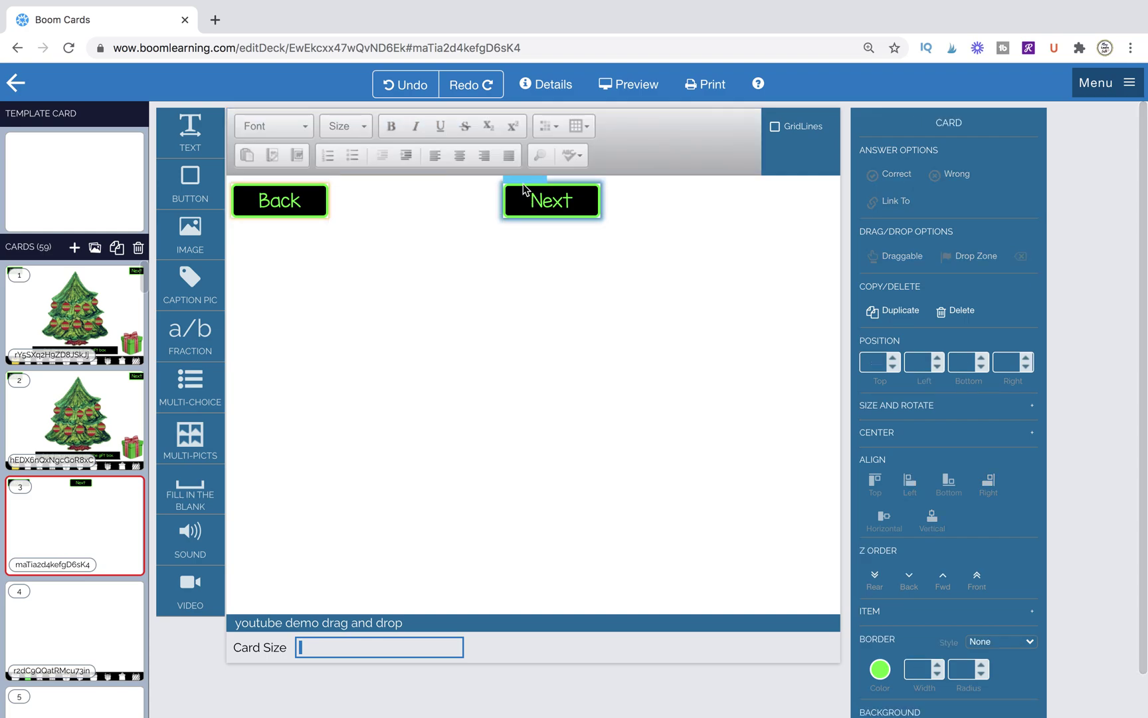
{"action": "left_click", "coordinate": [524, 186]}
{"action": "left_click_drag", "start_coordinate": [524, 186], "coordinate": [759, 199]}
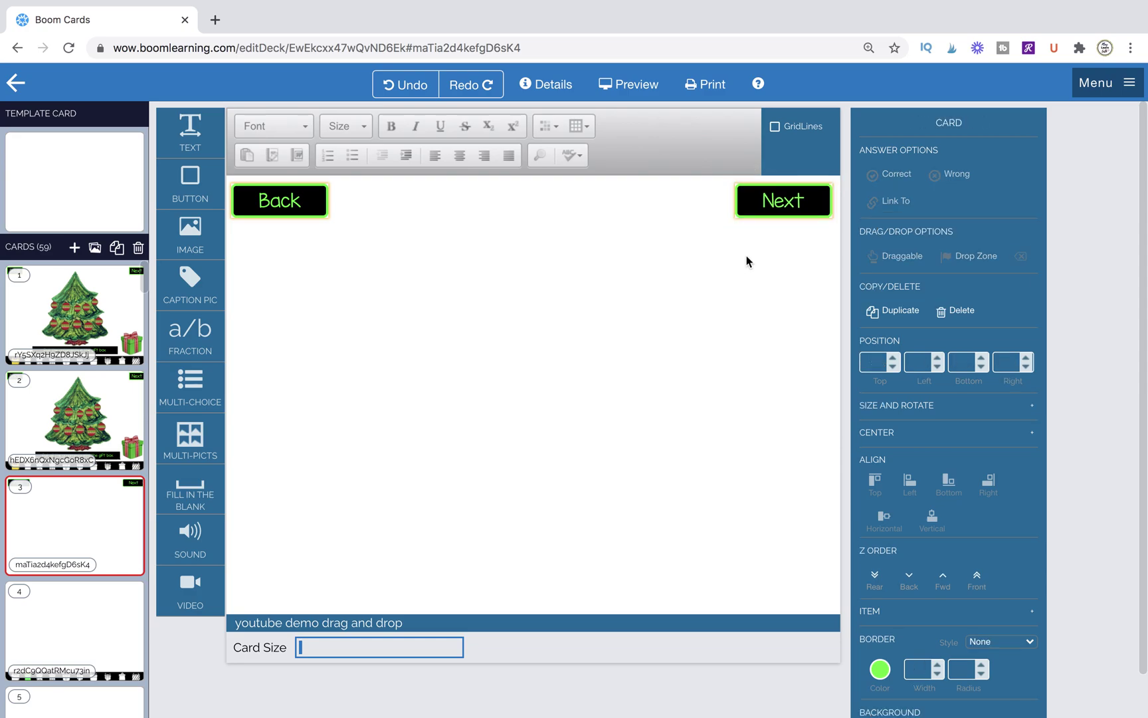
{"action": "left_click", "coordinate": [302, 210]}
{"action": "left_click", "coordinate": [782, 202], "text": "shift"}
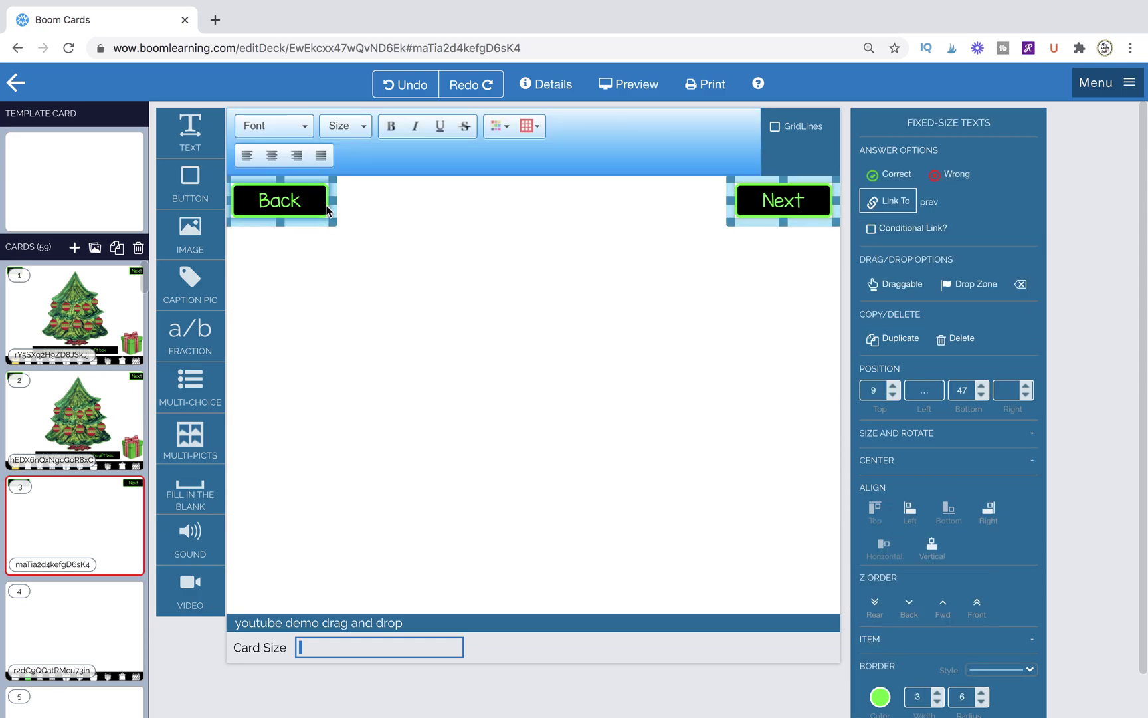
{"action": "left_click", "coordinate": [697, 257]}
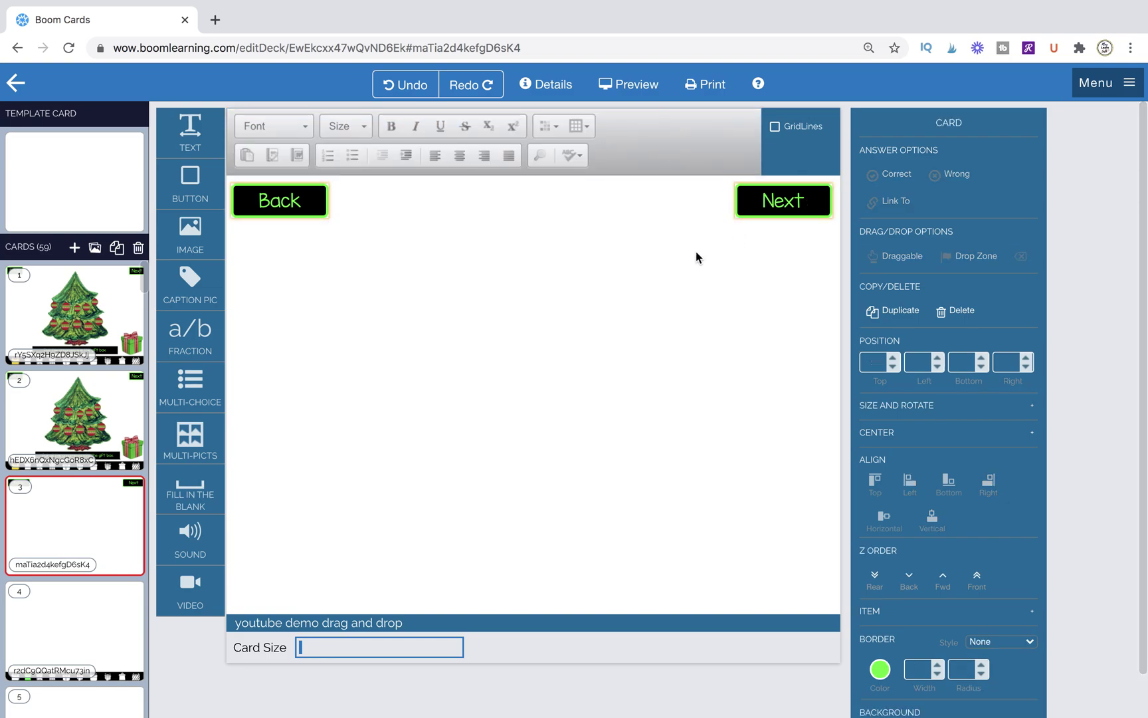